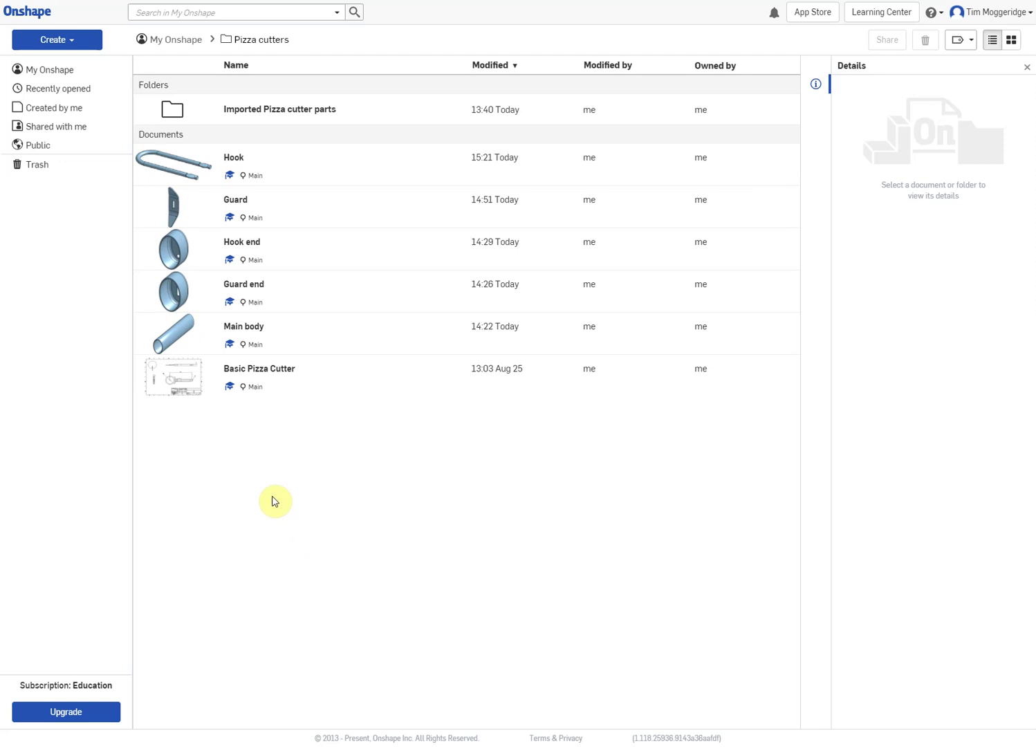
Create a new document named "Hook end sub assembly" in the Pizza cutters folder.
click(73, 39)
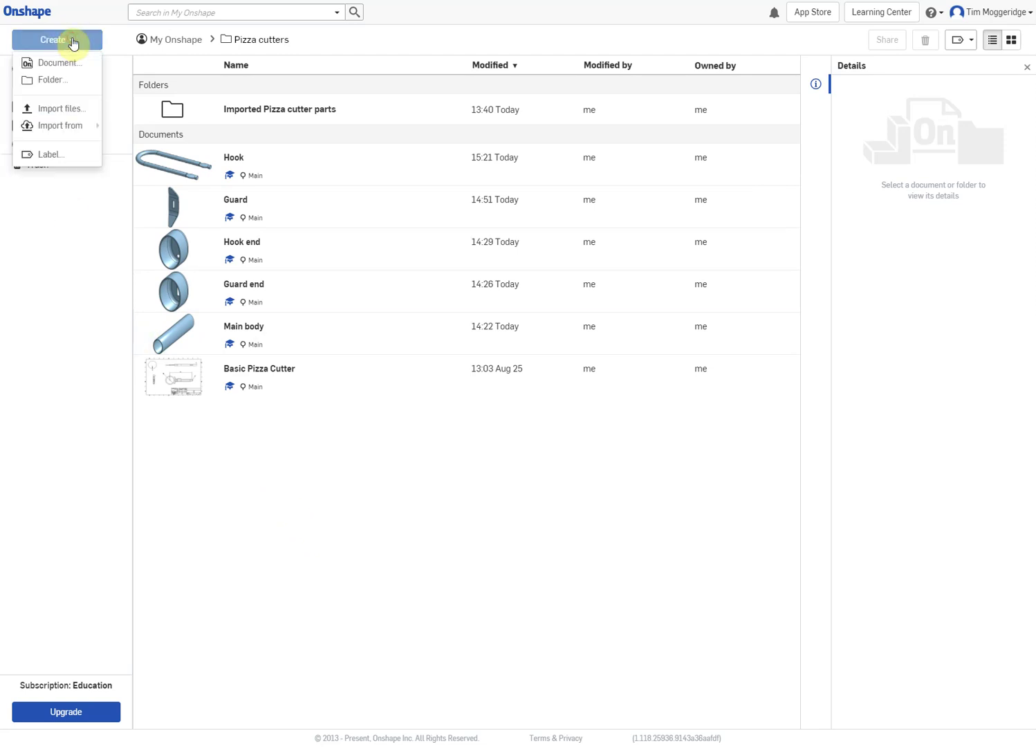
click(68, 66)
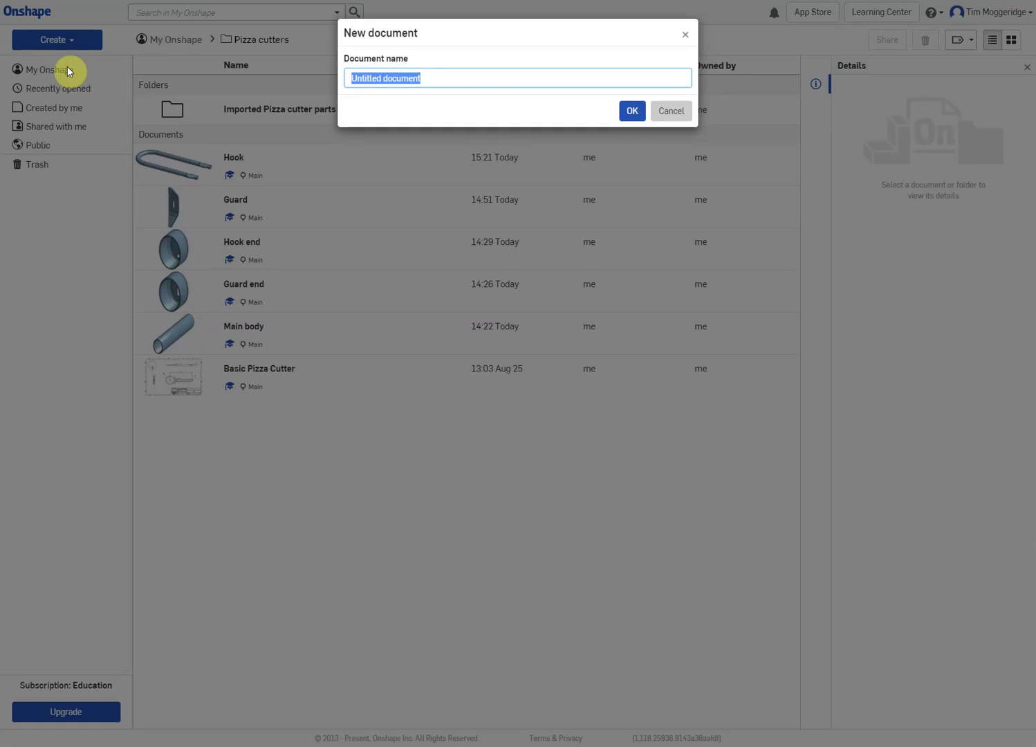
text(Hook)
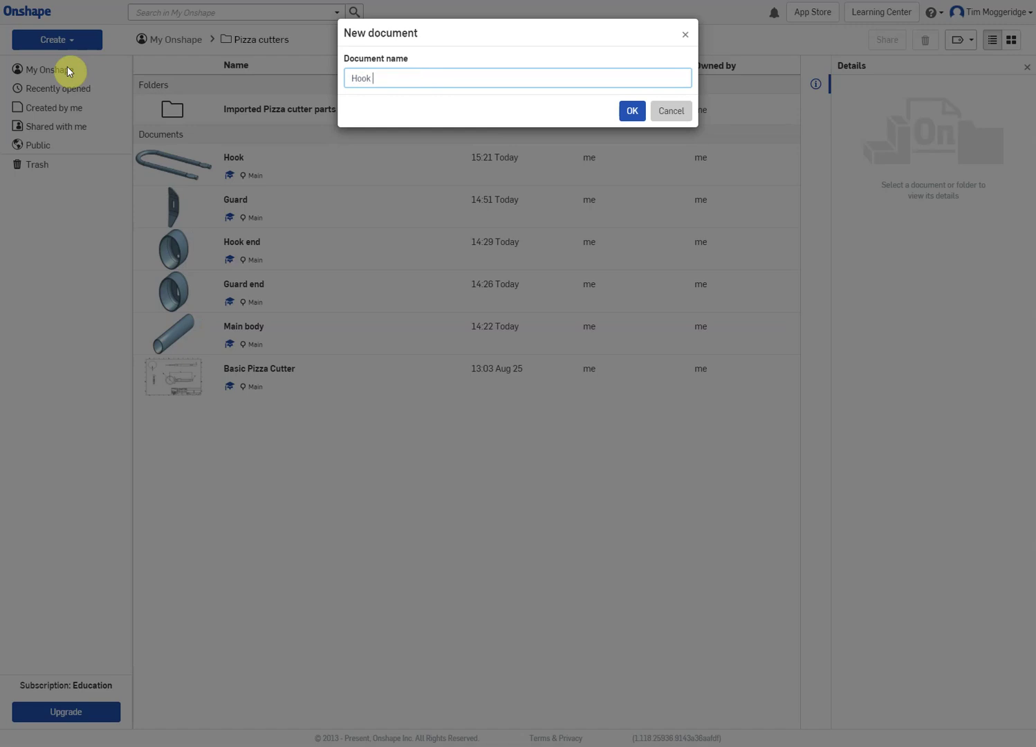
text( end sub assembly)
key(Return)
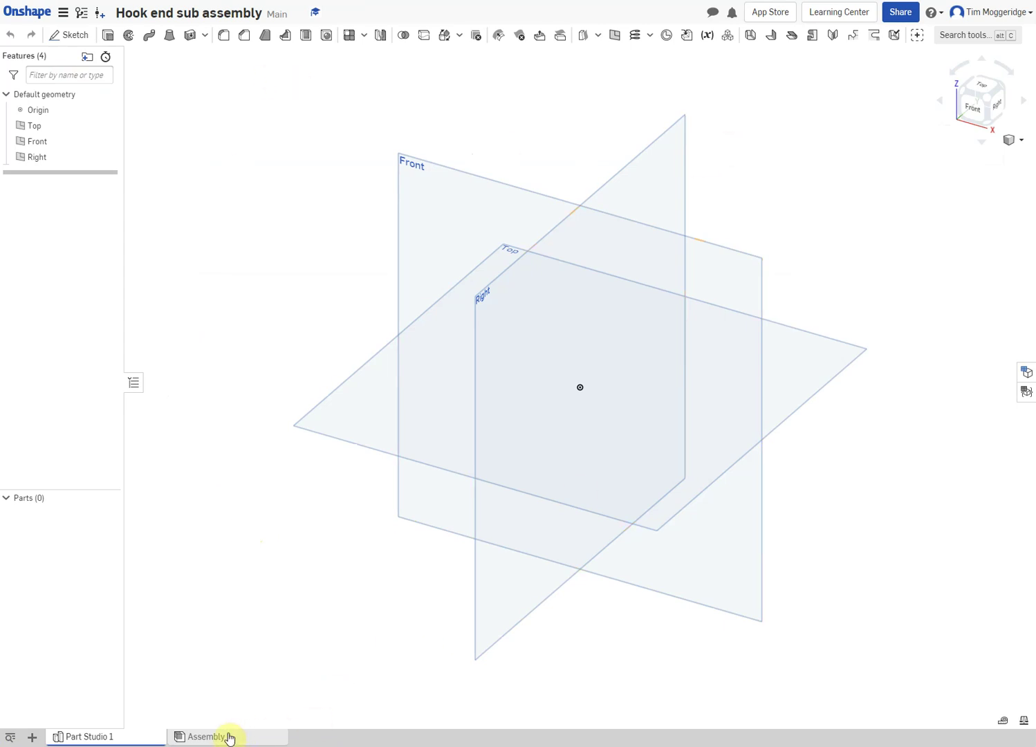
Insert Part 1 of C2020rear plastic.SLDPRT from the Imported Pizza cutter parts folder into Assembly 1 and fix it in place.
click(224, 737)
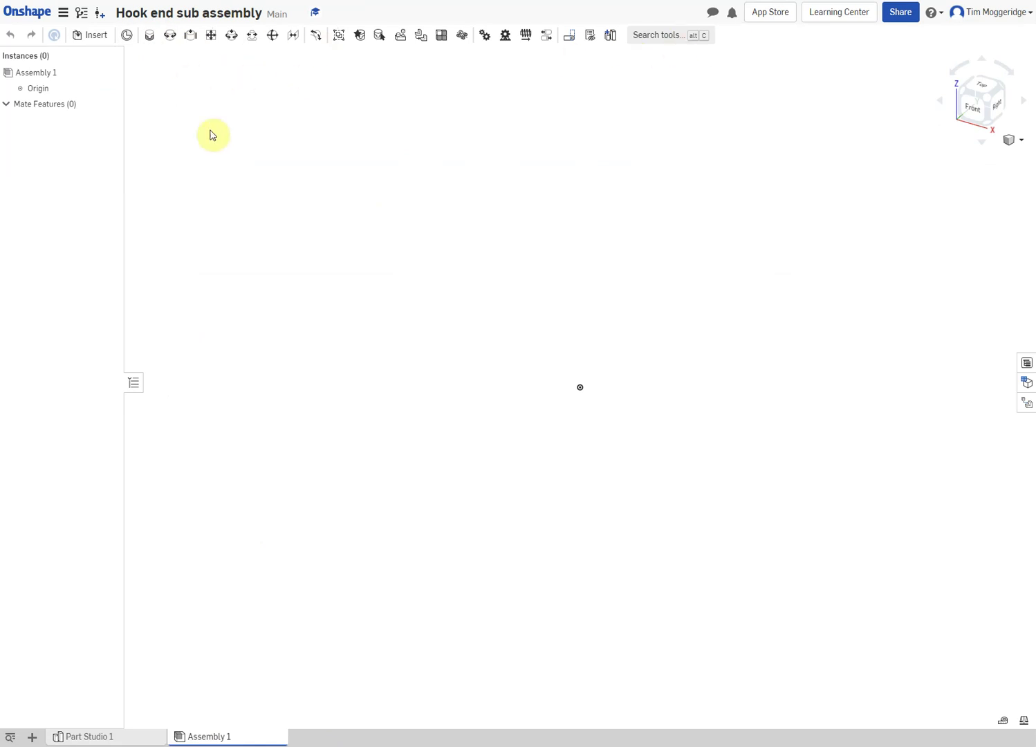
click(98, 37)
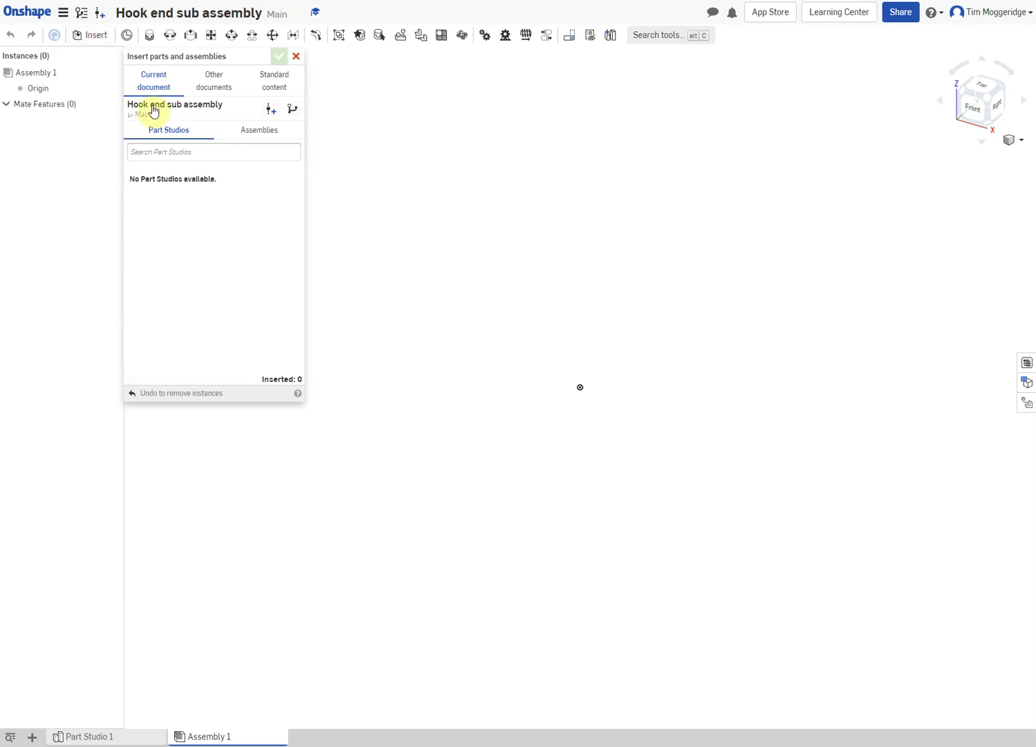
click(210, 86)
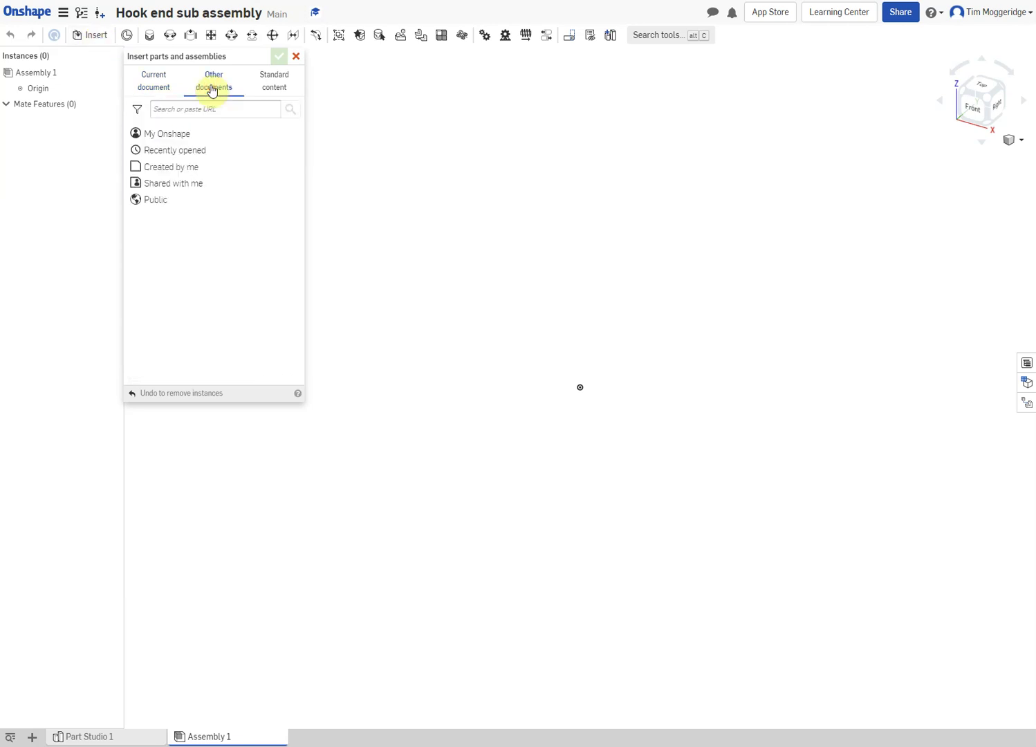
click(187, 135)
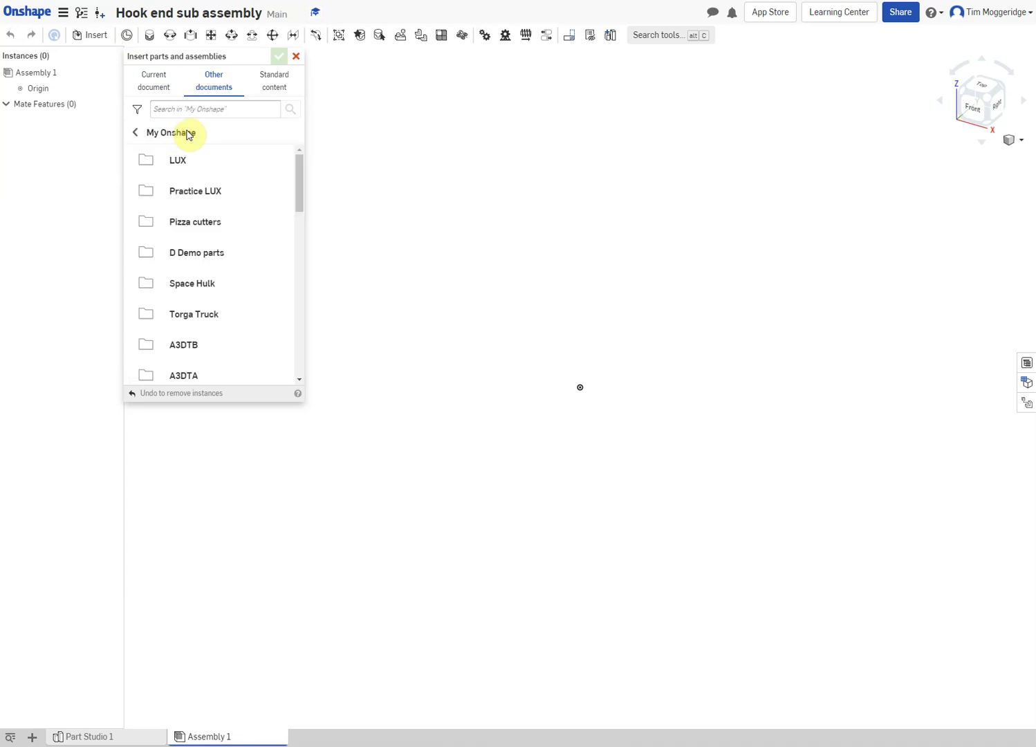
click(182, 226)
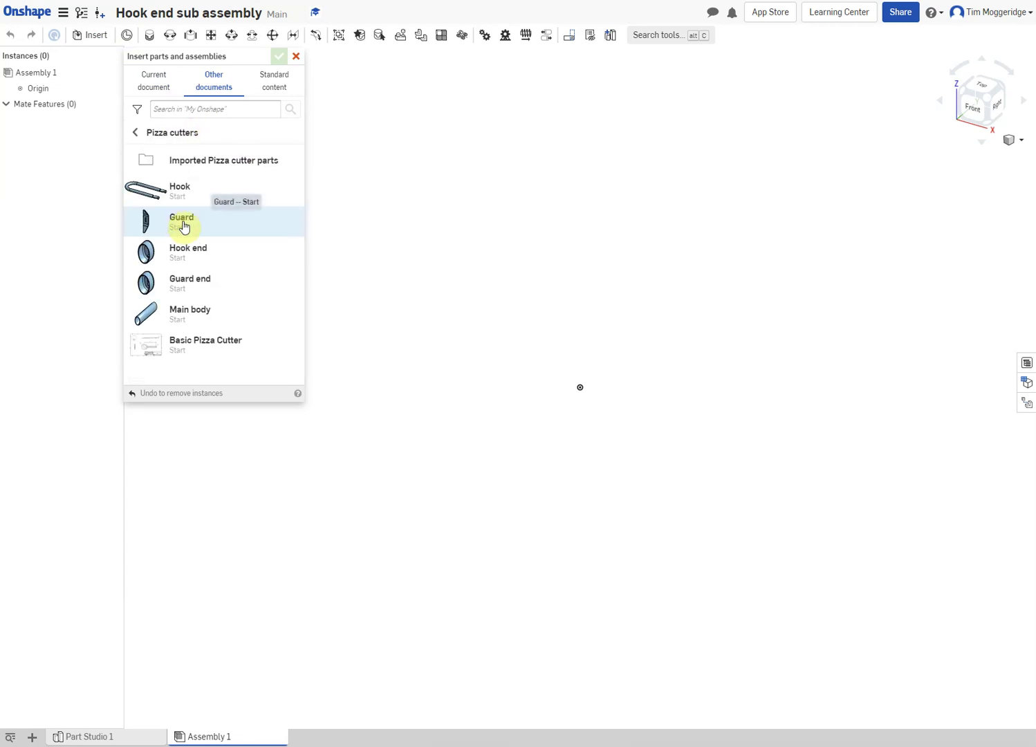
click(184, 161)
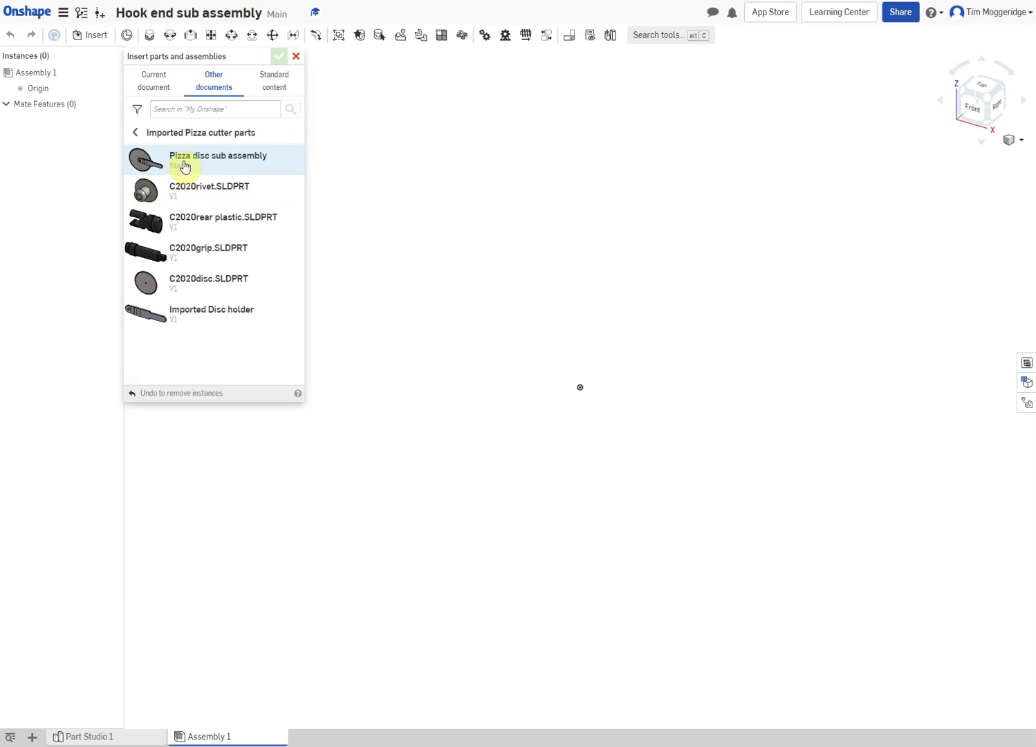
click(196, 221)
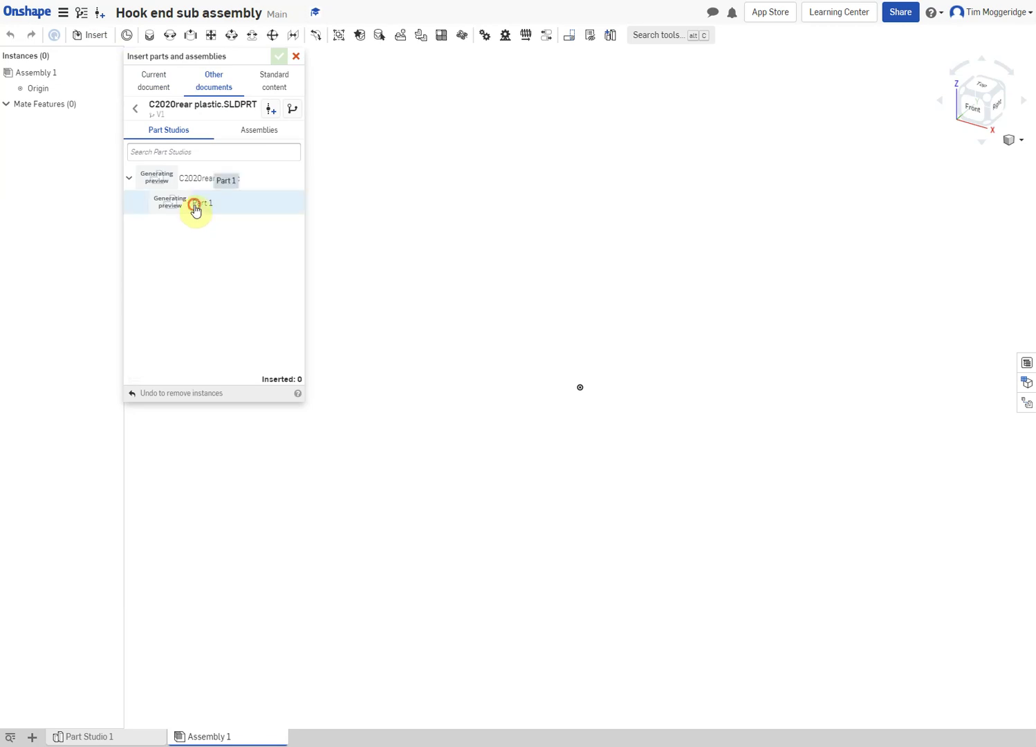
click(195, 206)
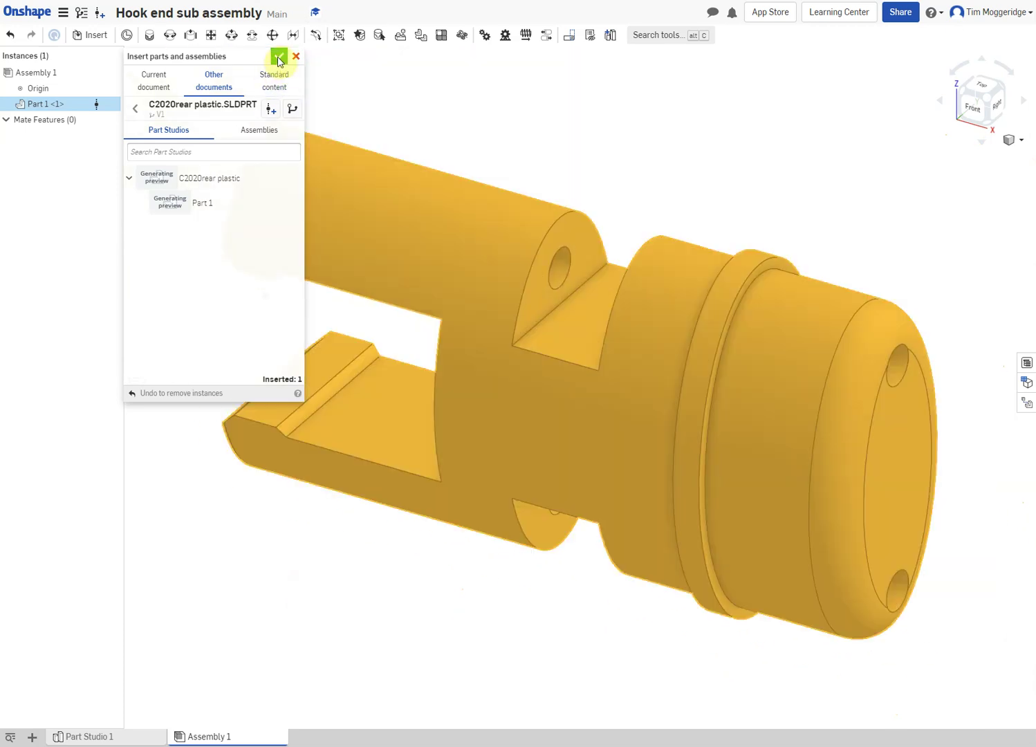
click(278, 56)
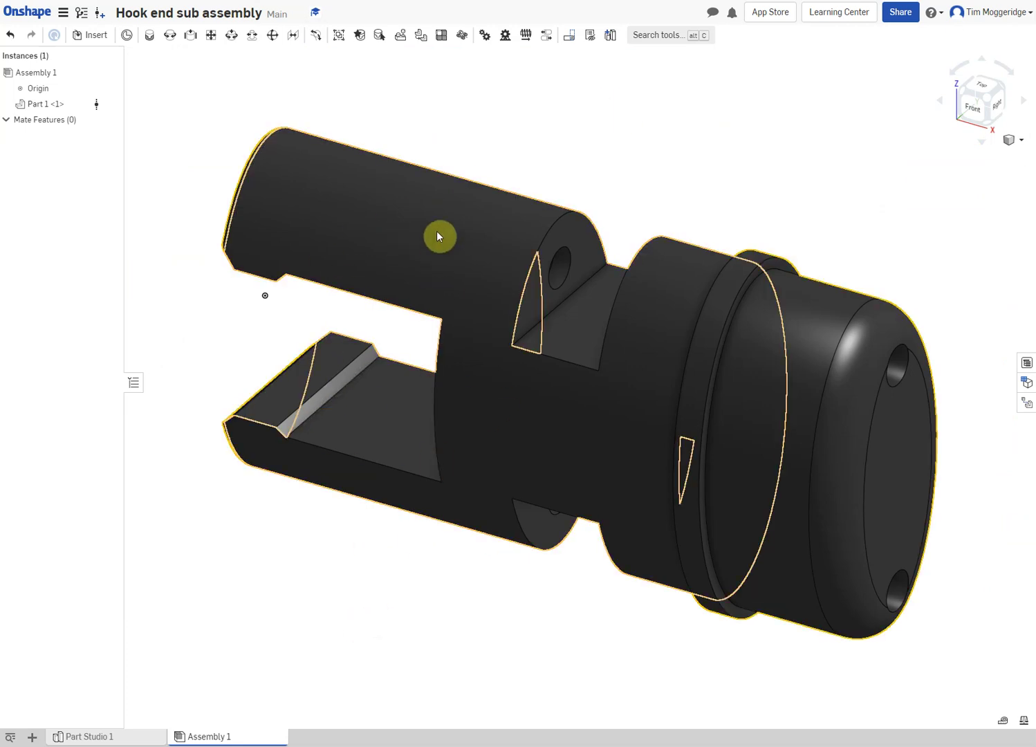
right_click(423, 244)
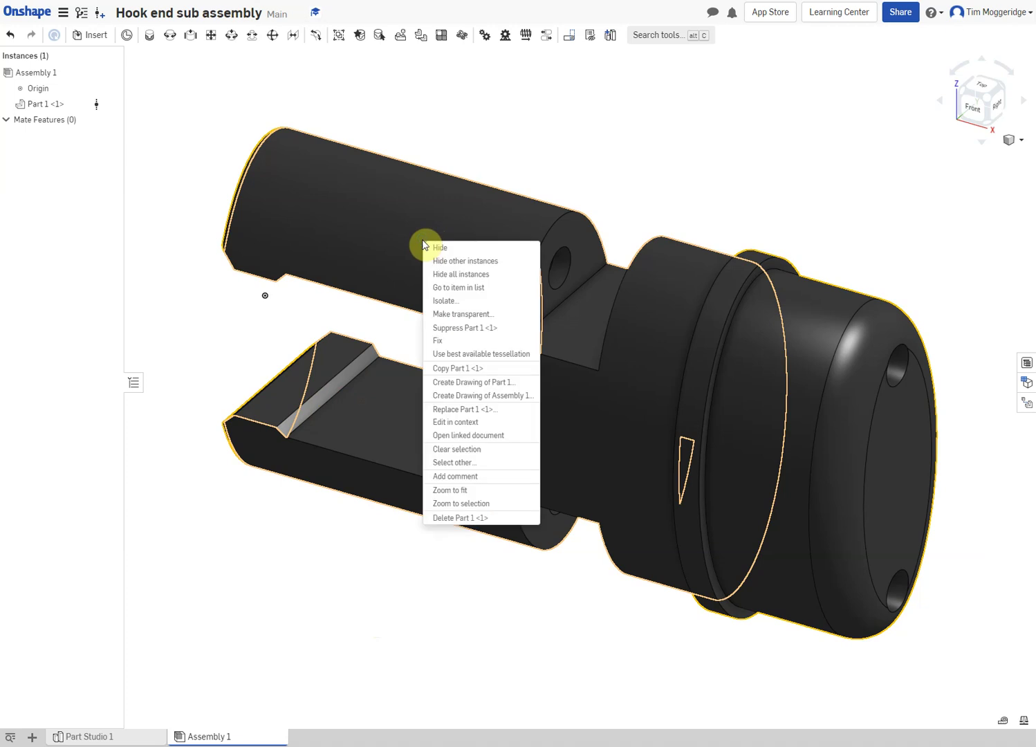
click(436, 341)
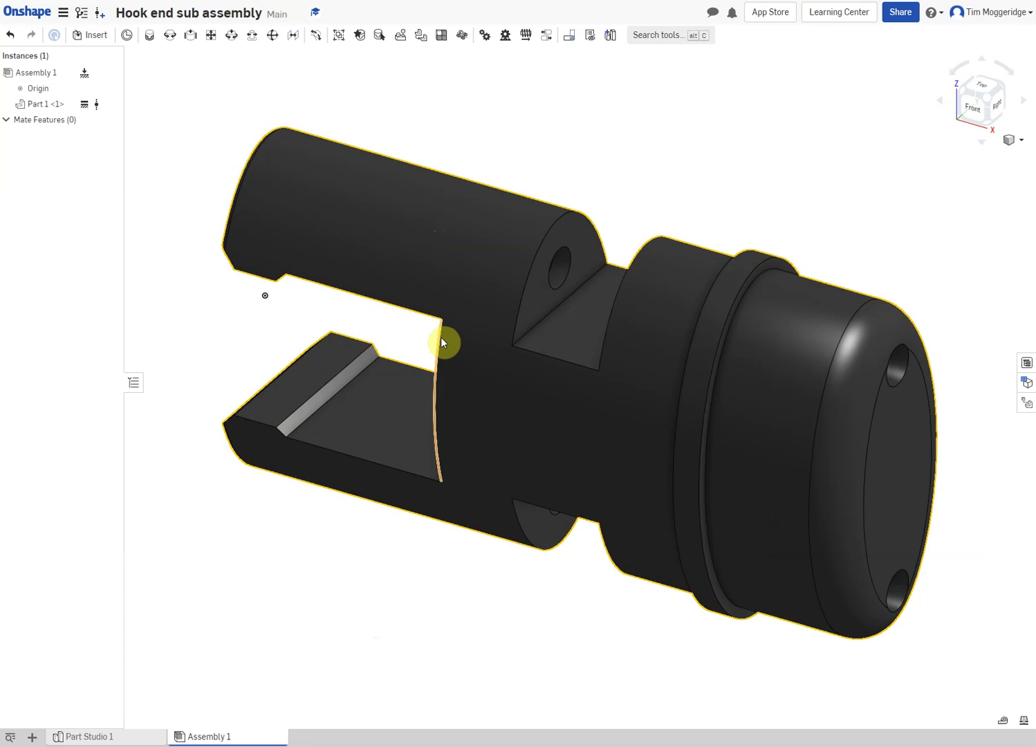
Create version V1 of the Guard end document from the Pizza cutters folder and insert its Part 1 beside the rear plastic.
scroll(440, 336, down, 4)
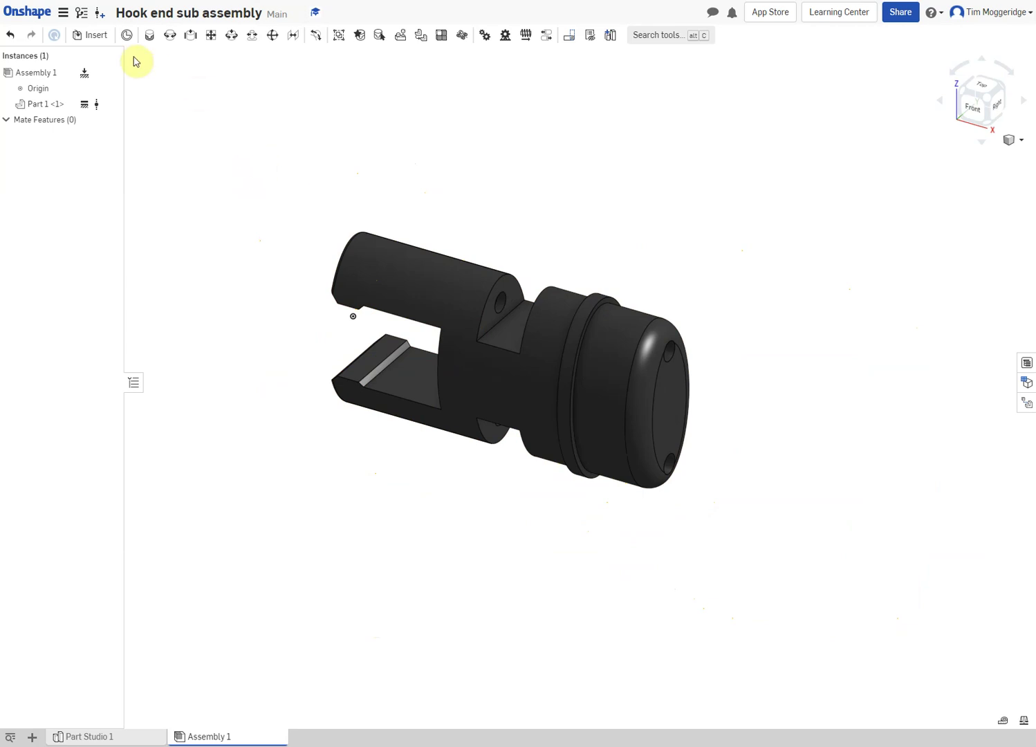
click(97, 38)
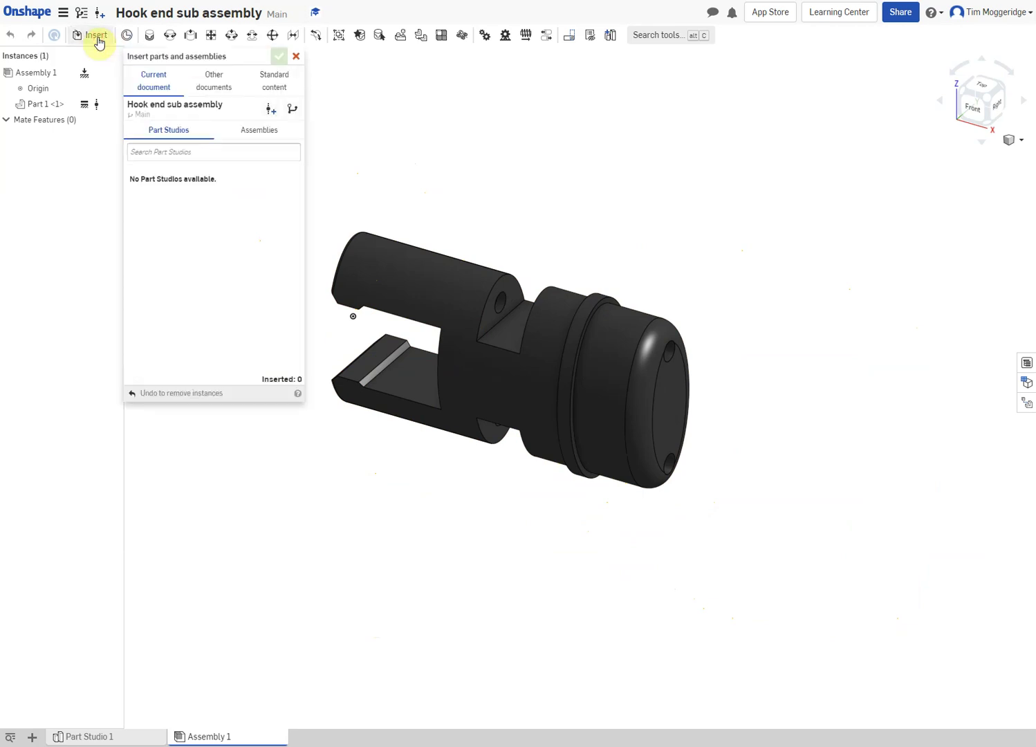
click(216, 84)
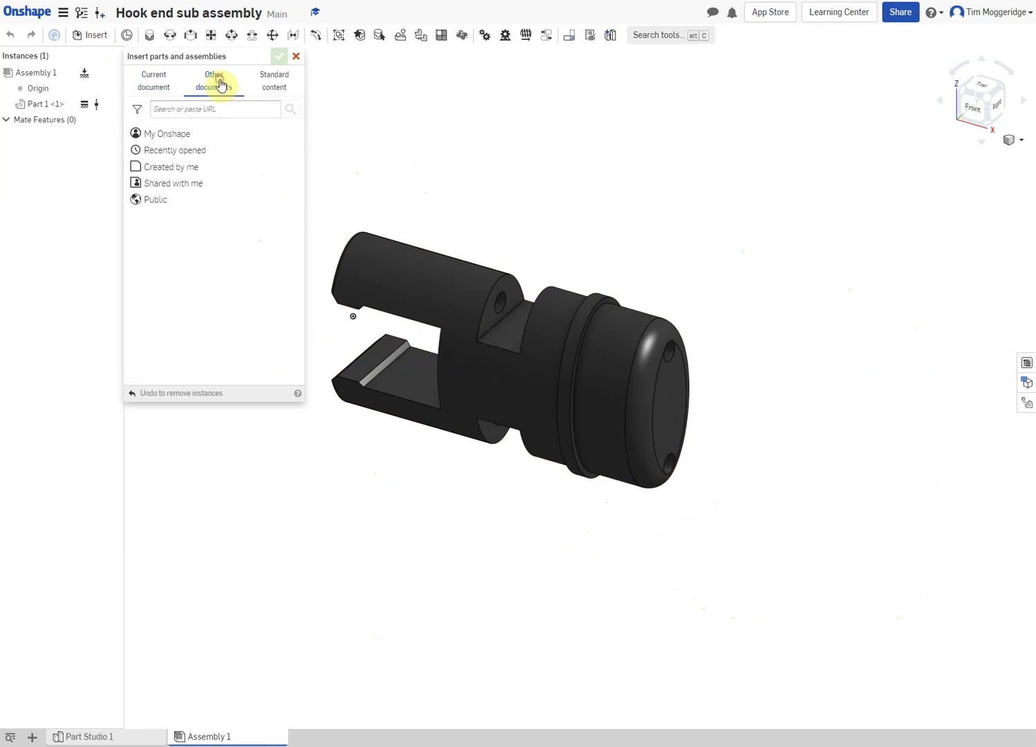
click(170, 137)
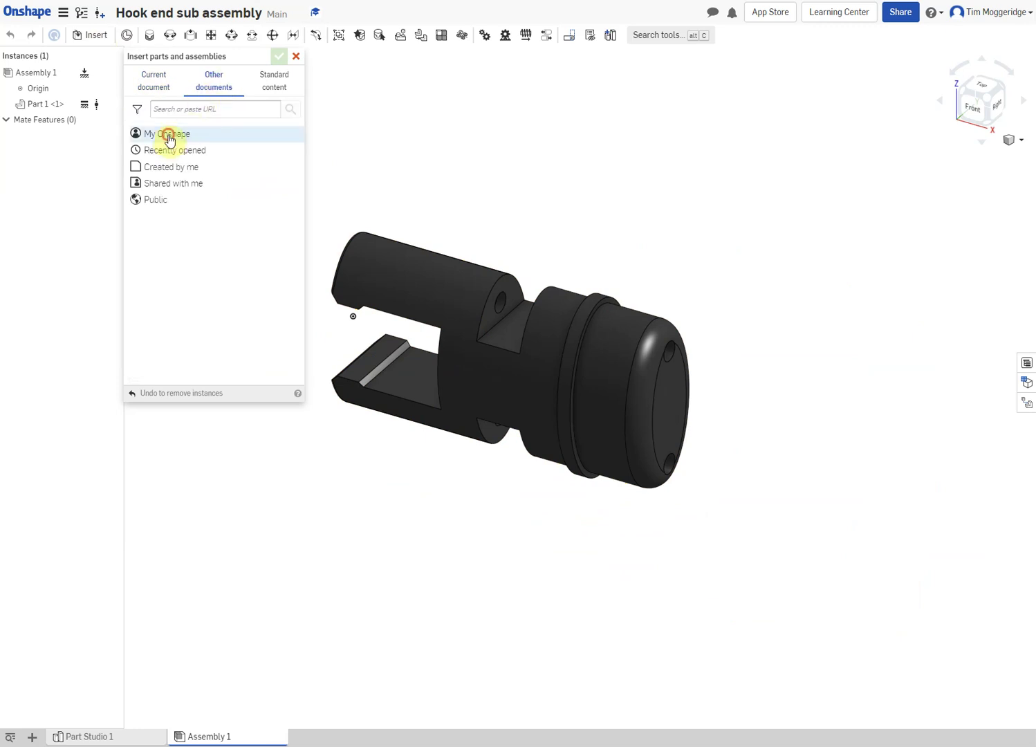
click(195, 222)
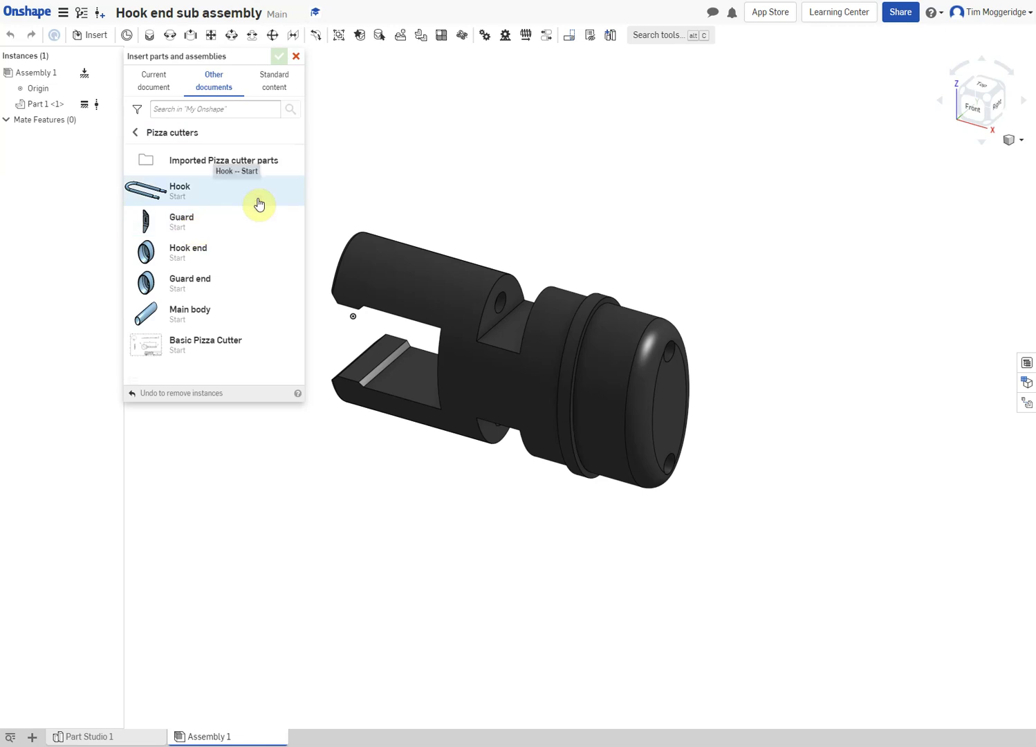
click(185, 282)
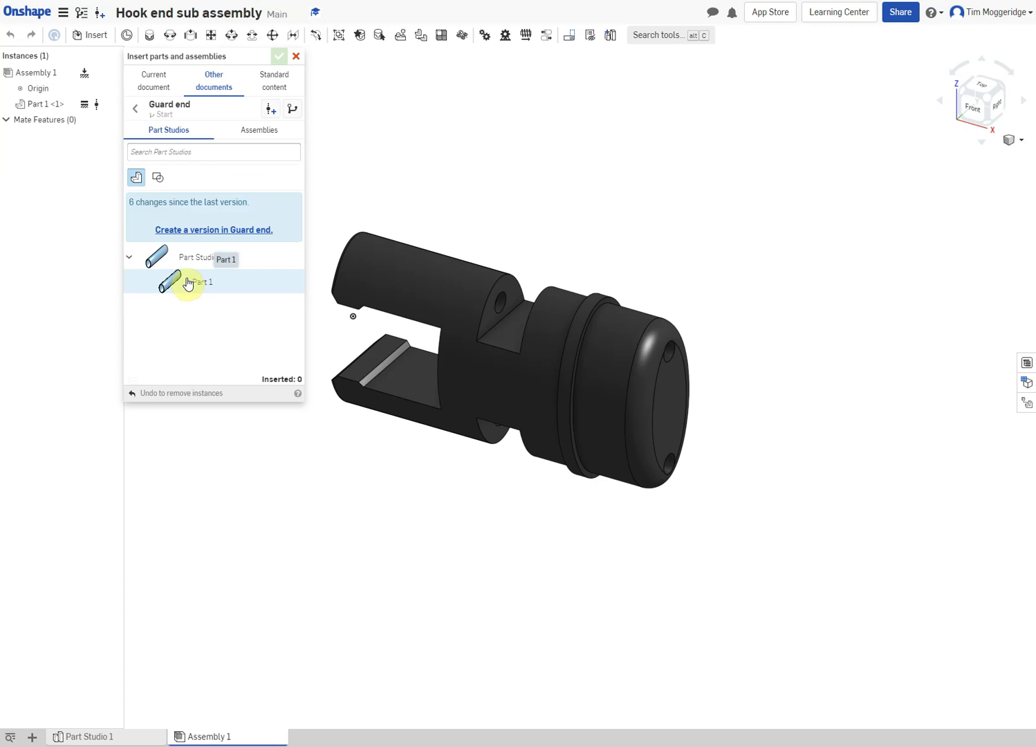
click(199, 231)
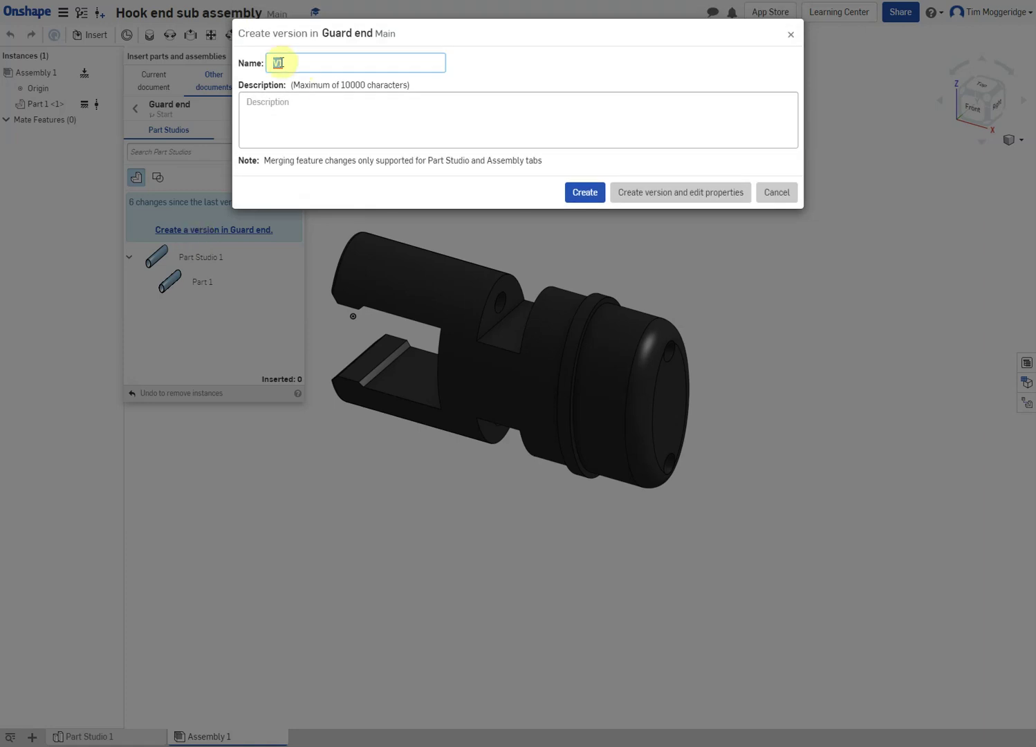
click(591, 193)
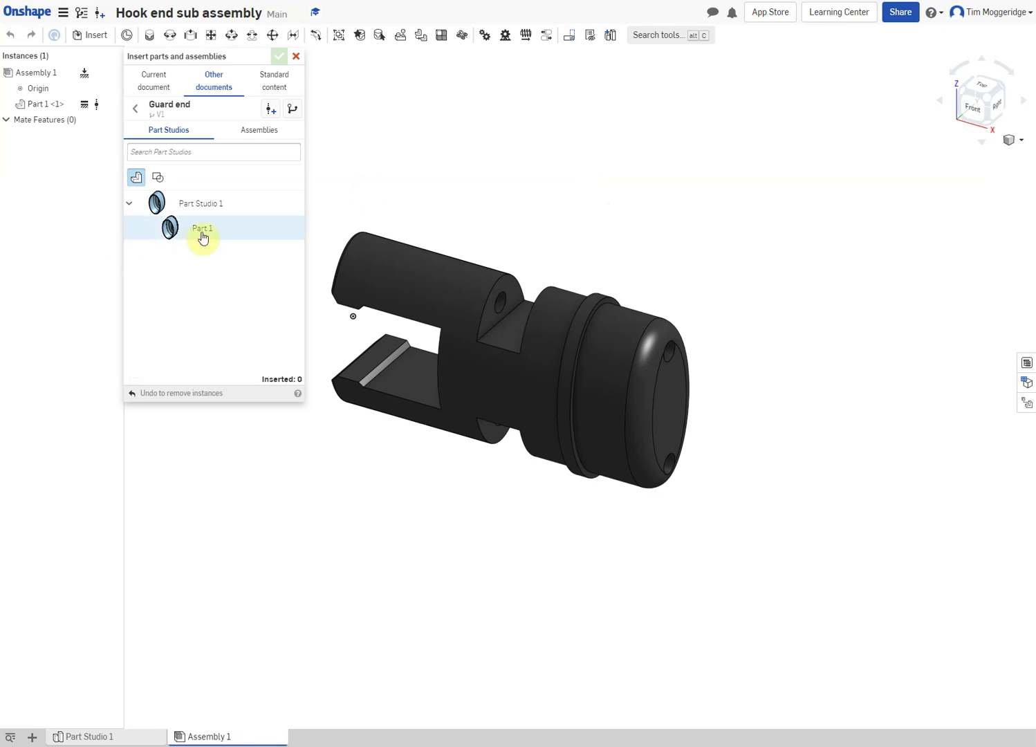
click(177, 228)
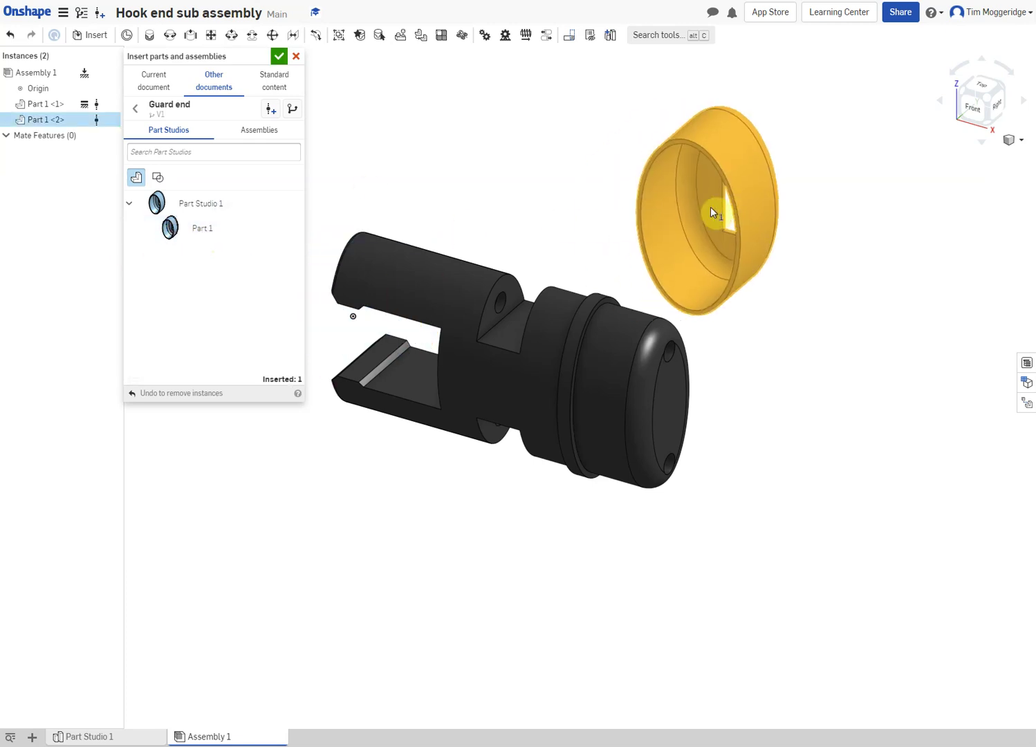
click(833, 260)
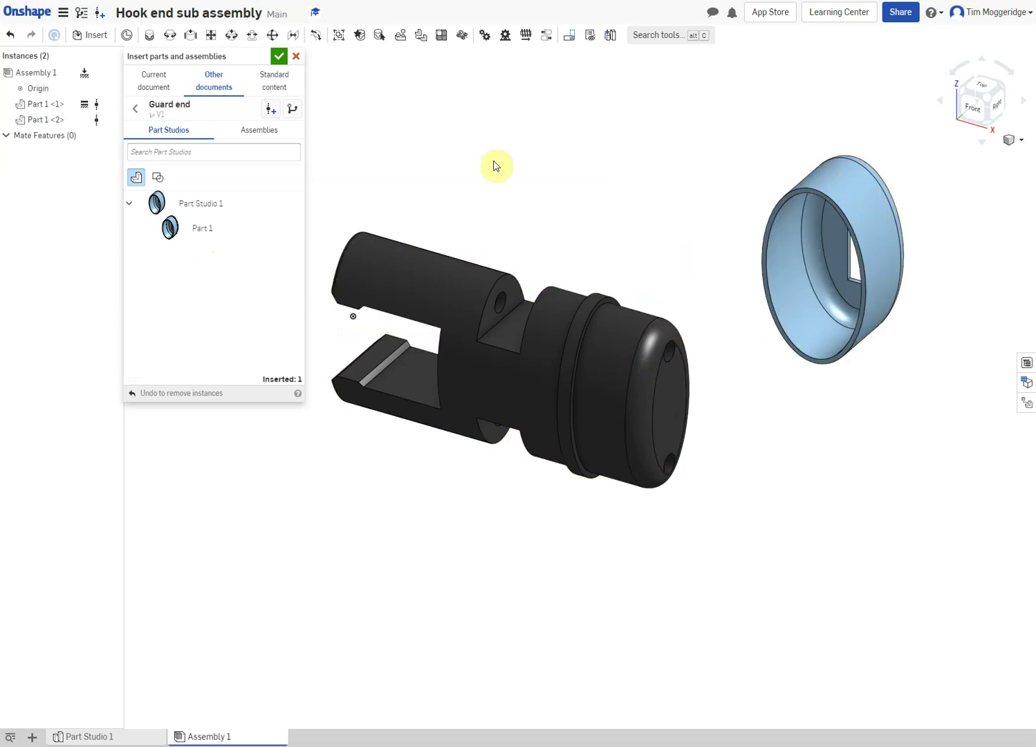
Create version V1 of the Hook end document and insert its Part 1 above the rear plastic.
click(135, 112)
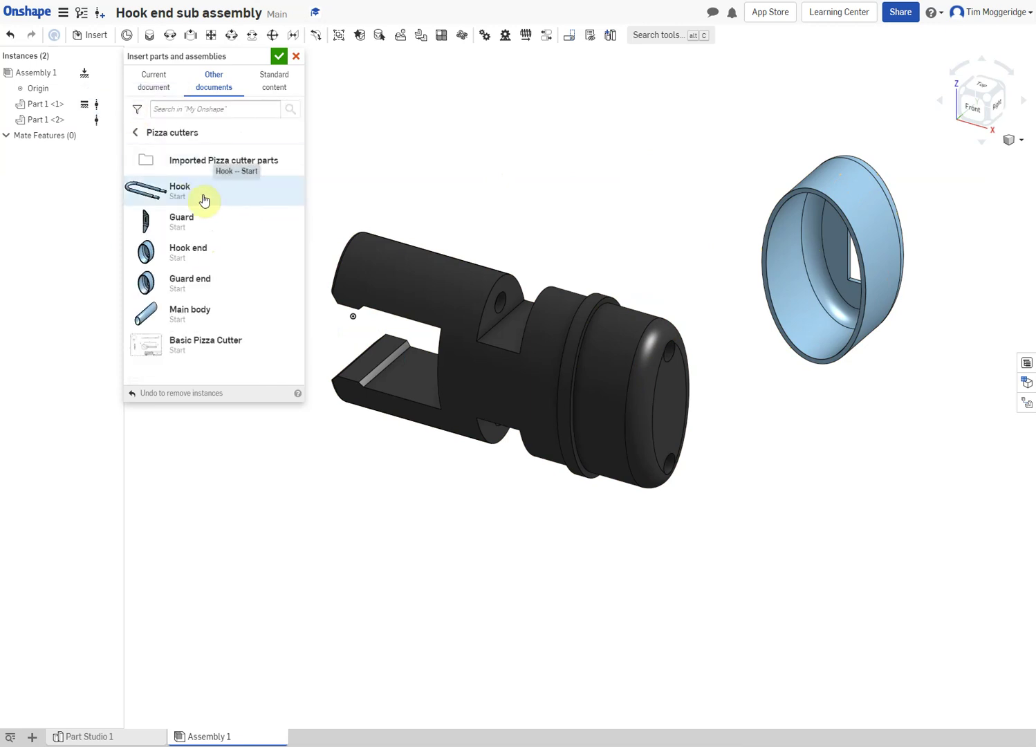
mouse_move(539, 185)
right_down()
mouse_move(583, 175)
mouse_move(534, 181)
right_up()
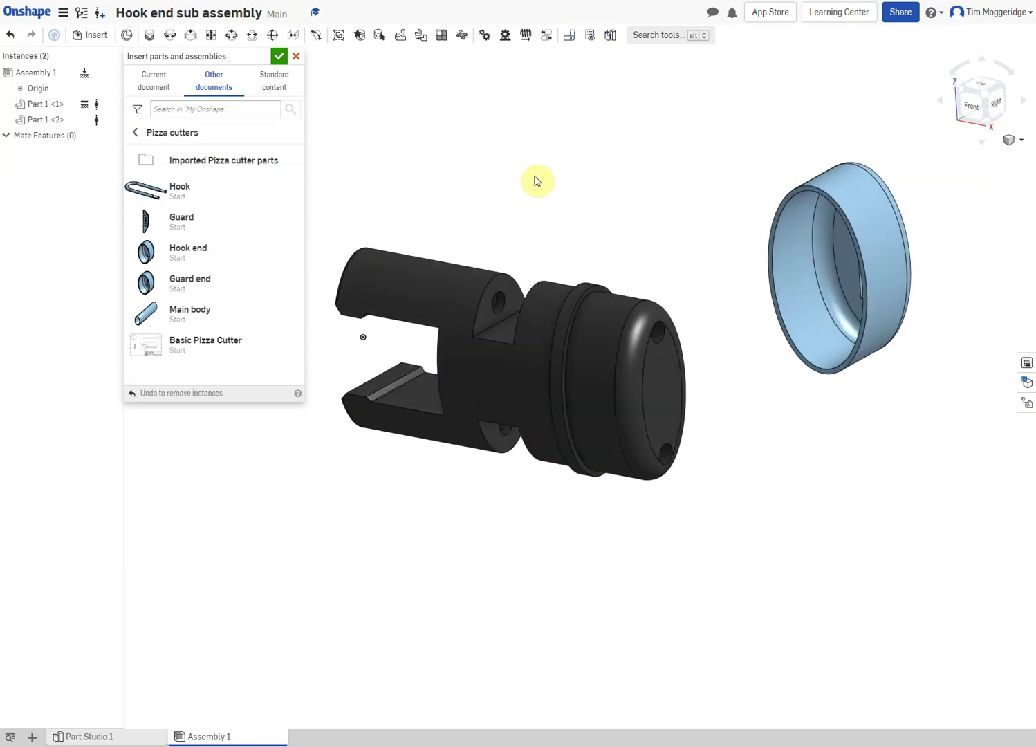
click(185, 252)
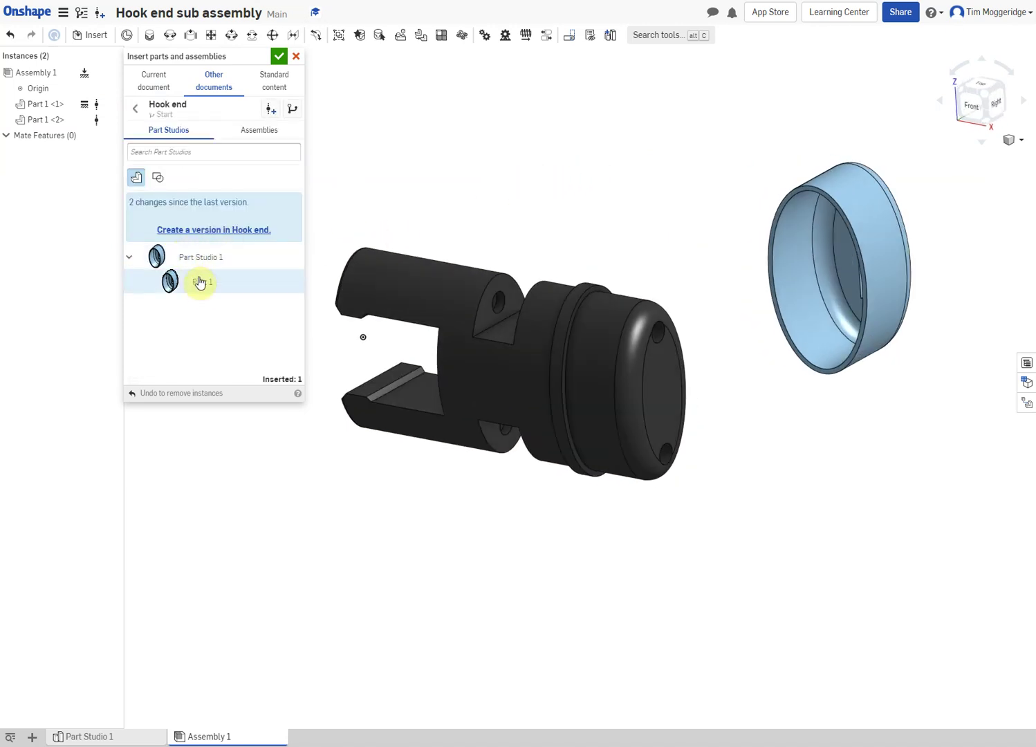
click(214, 229)
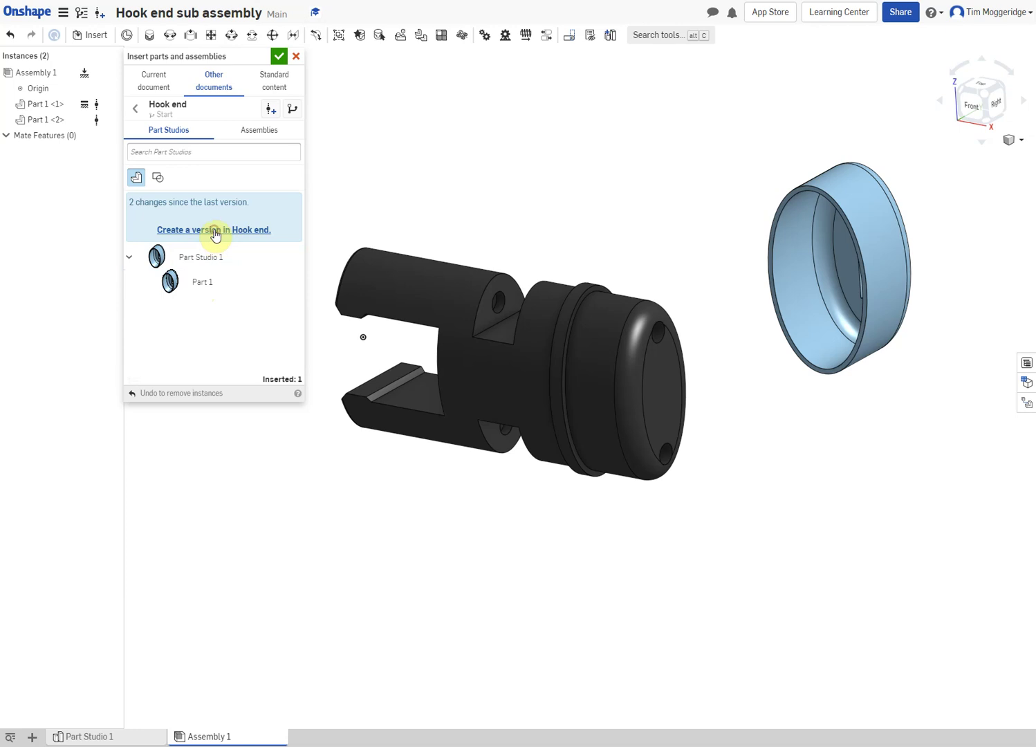
click(592, 192)
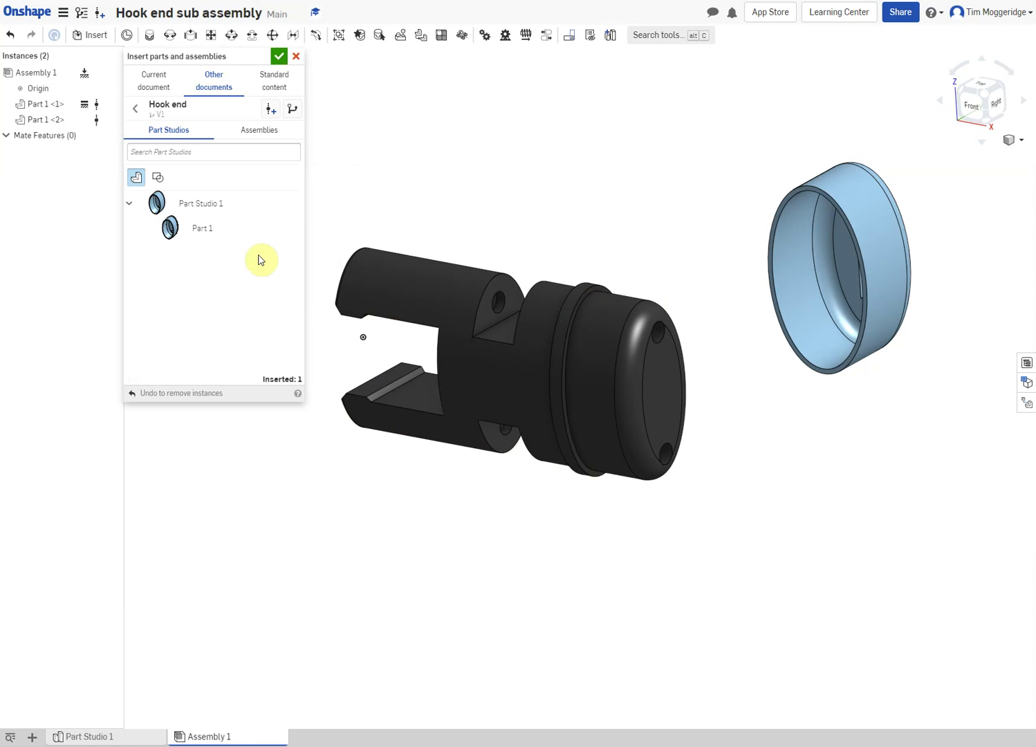
click(200, 229)
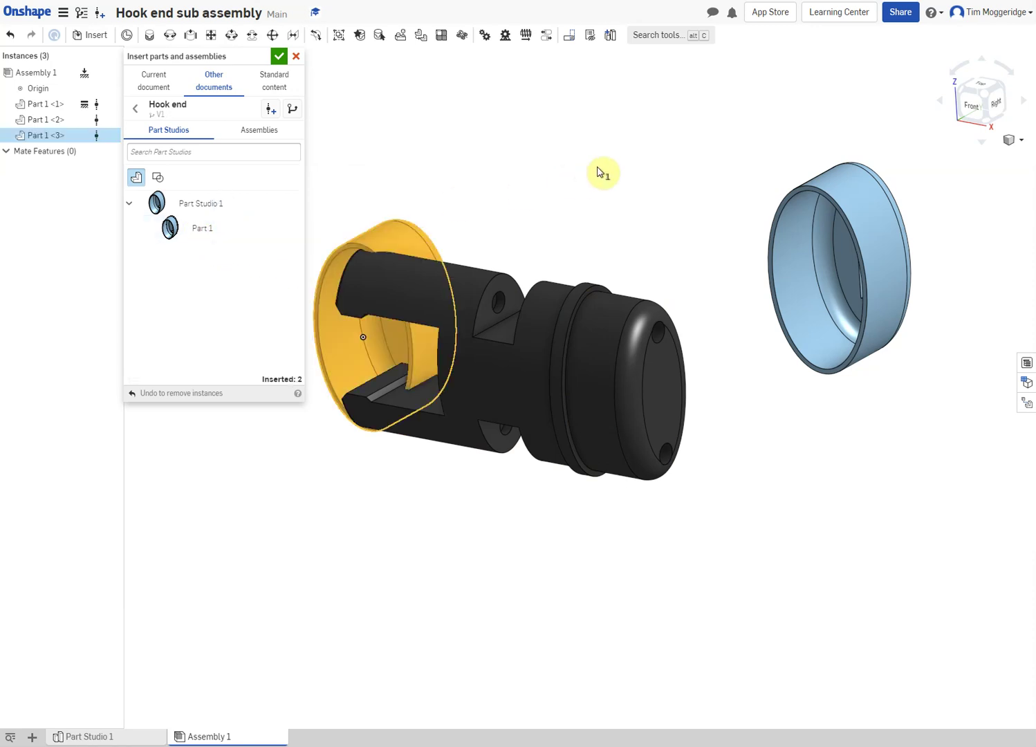
click(637, 153)
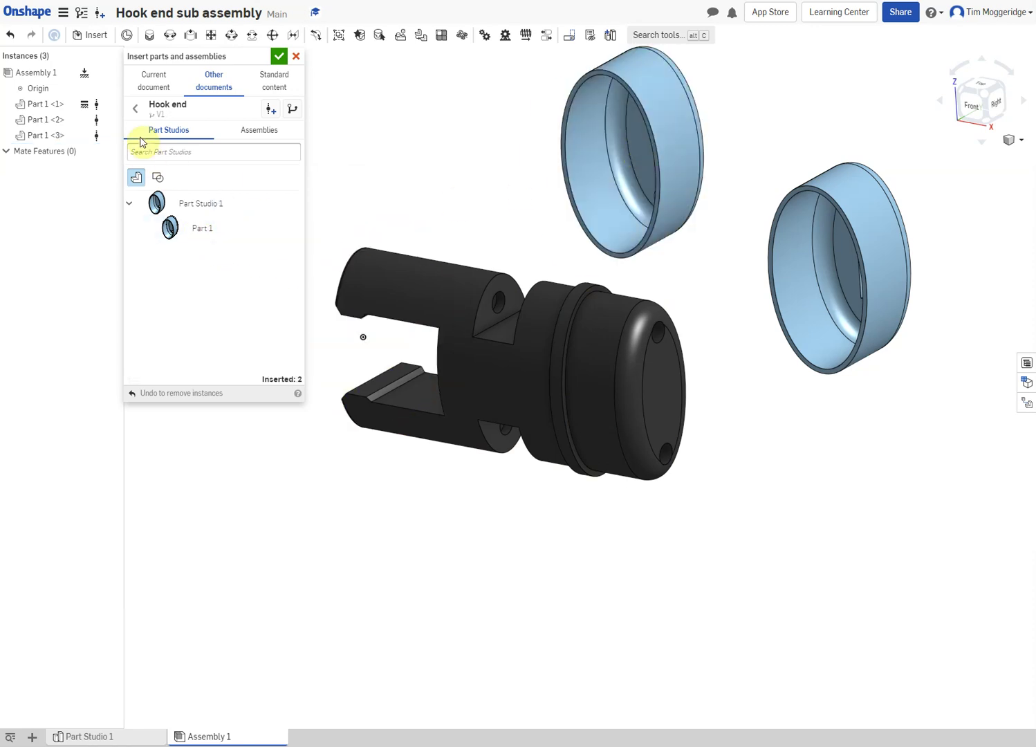
Create version V1 of the Hook document and insert its Part 1 below the hook end, finishing the insertion.
click(135, 108)
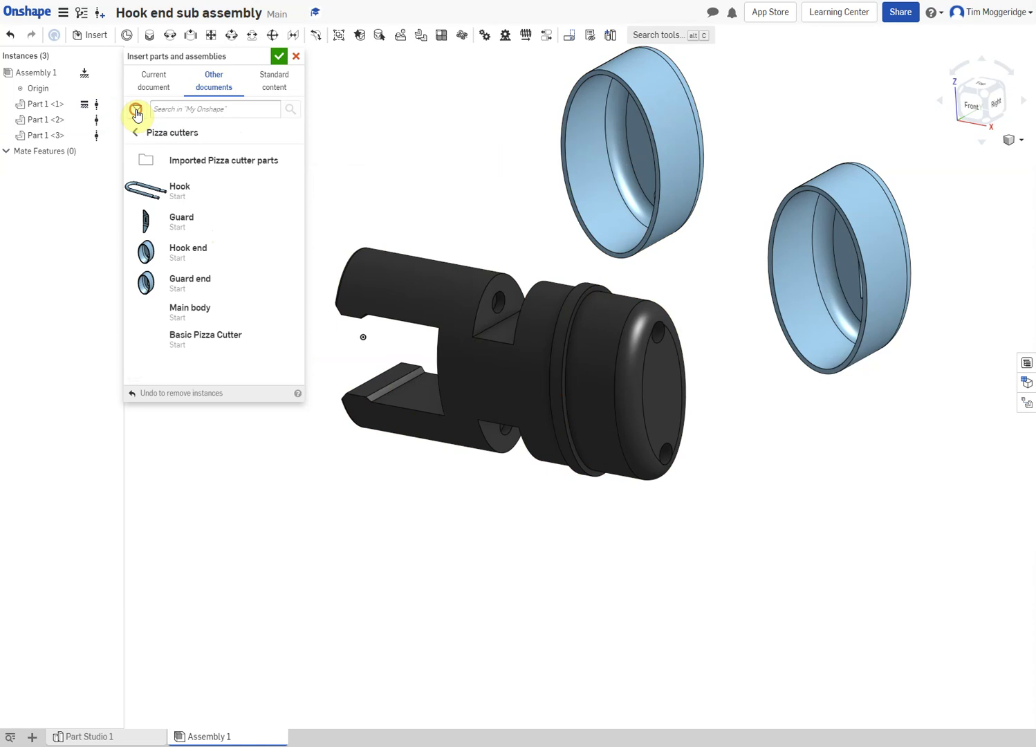
click(149, 196)
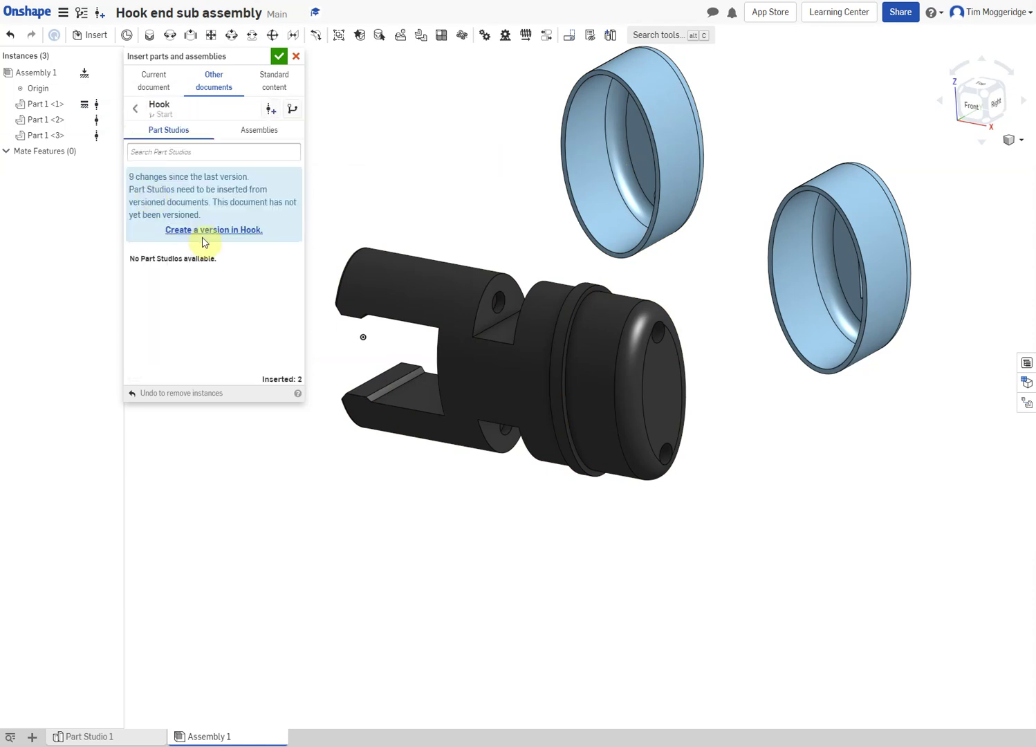
click(204, 232)
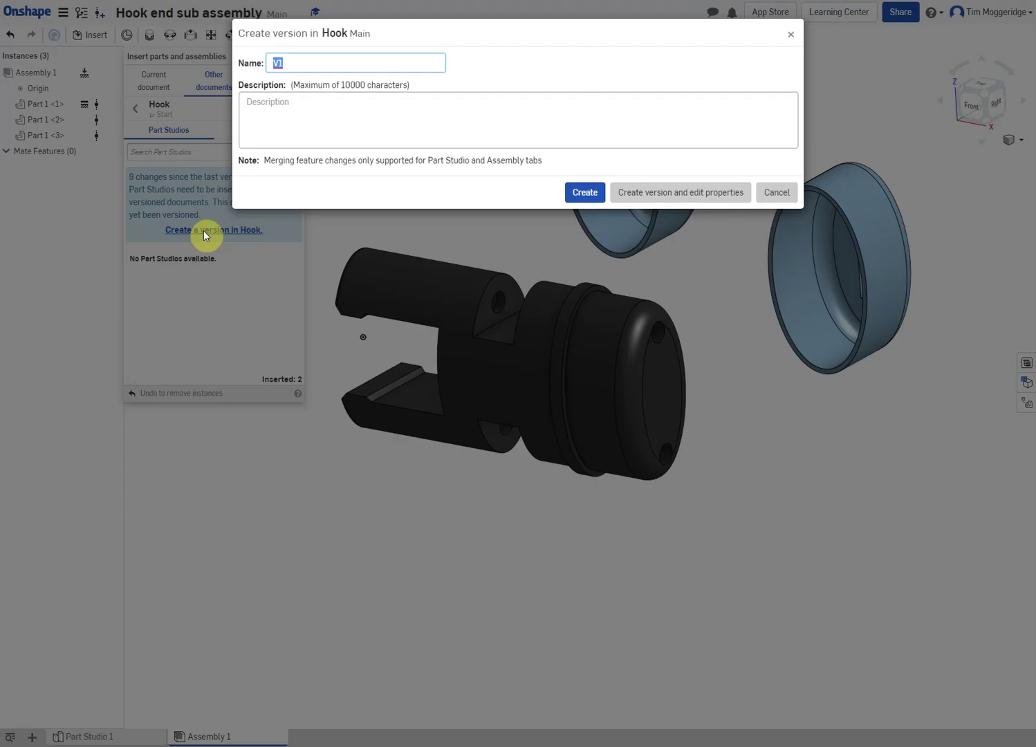
click(581, 193)
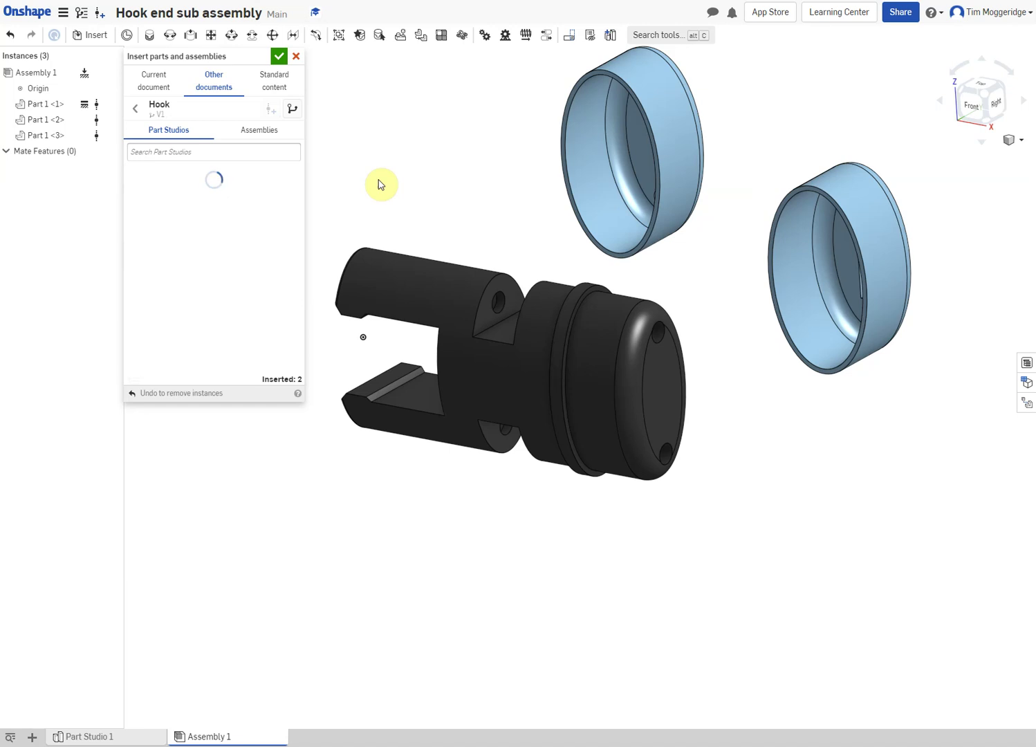
click(211, 231)
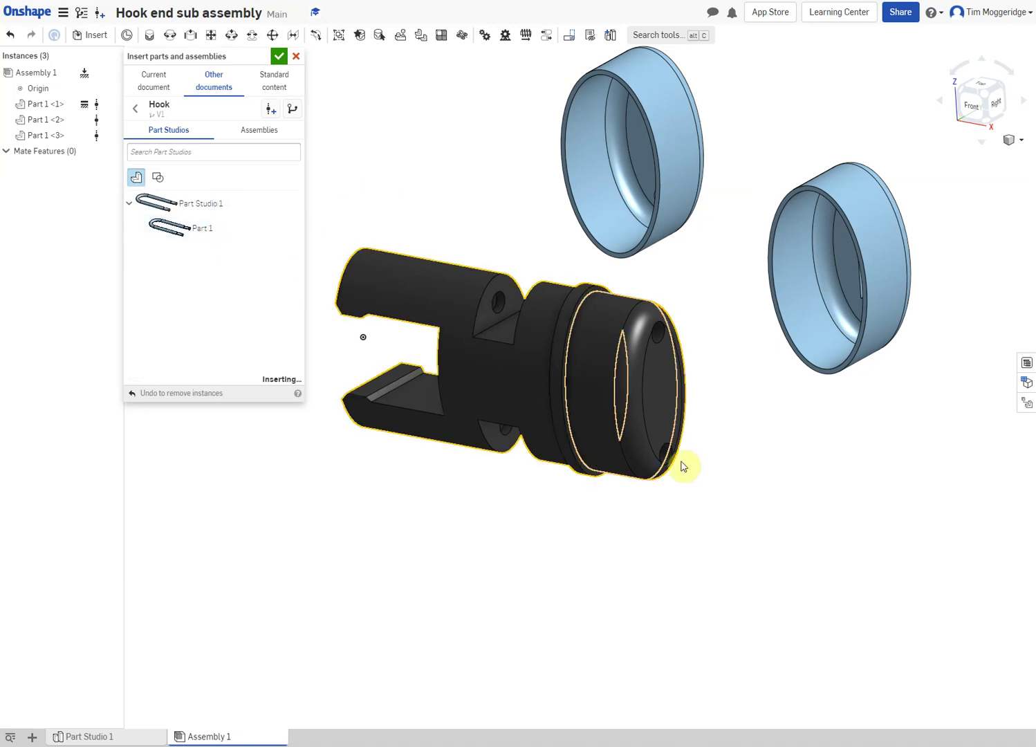
click(816, 557)
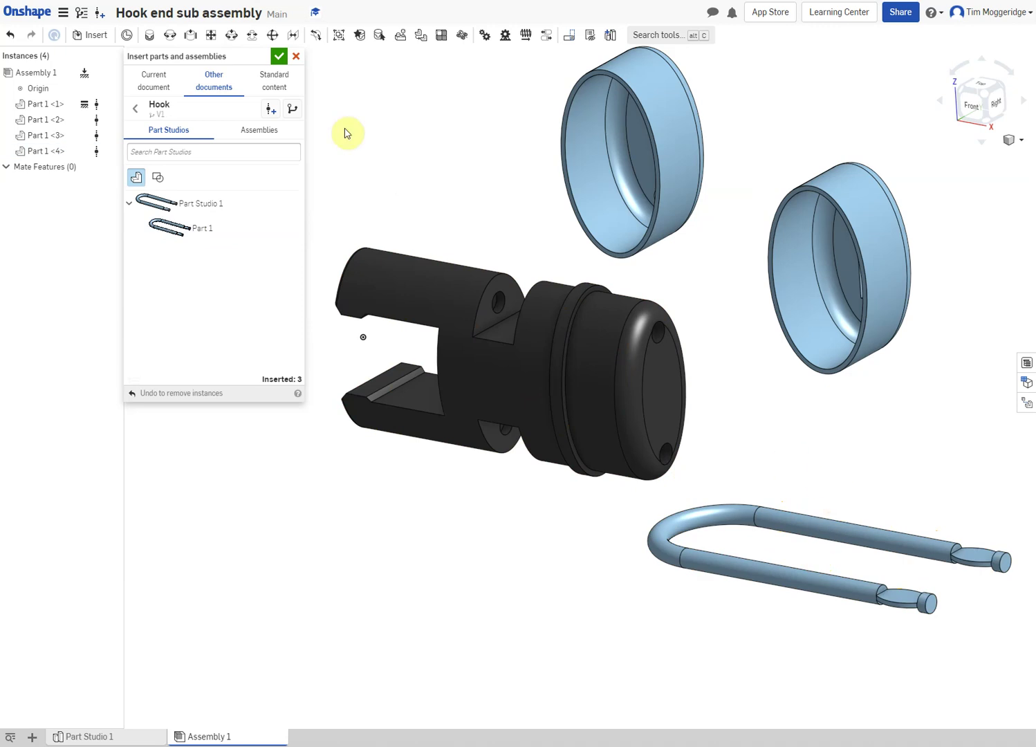
click(279, 56)
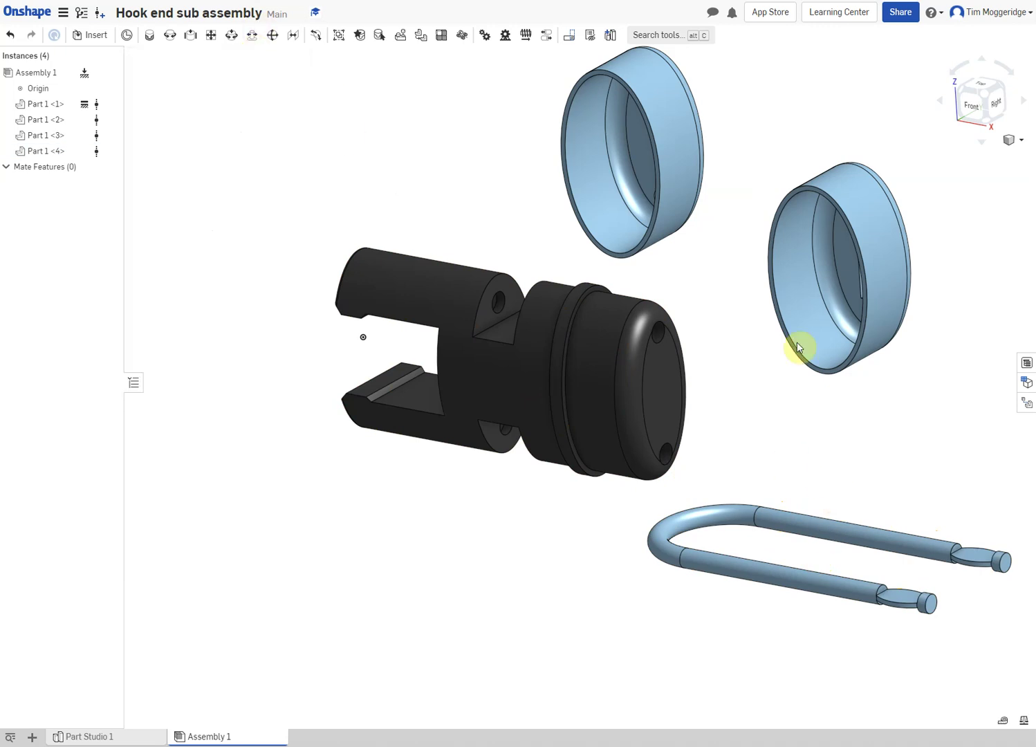
Delete the guard end instance, Part 1 <2>, from the assembly.
right_click(802, 295)
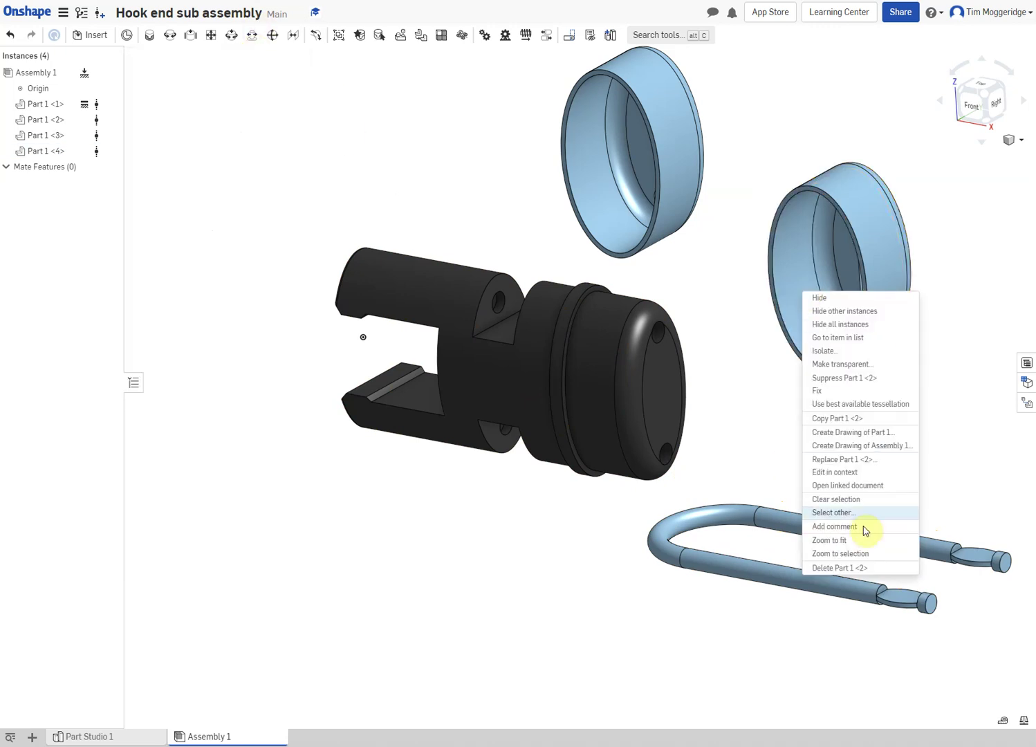
click(838, 568)
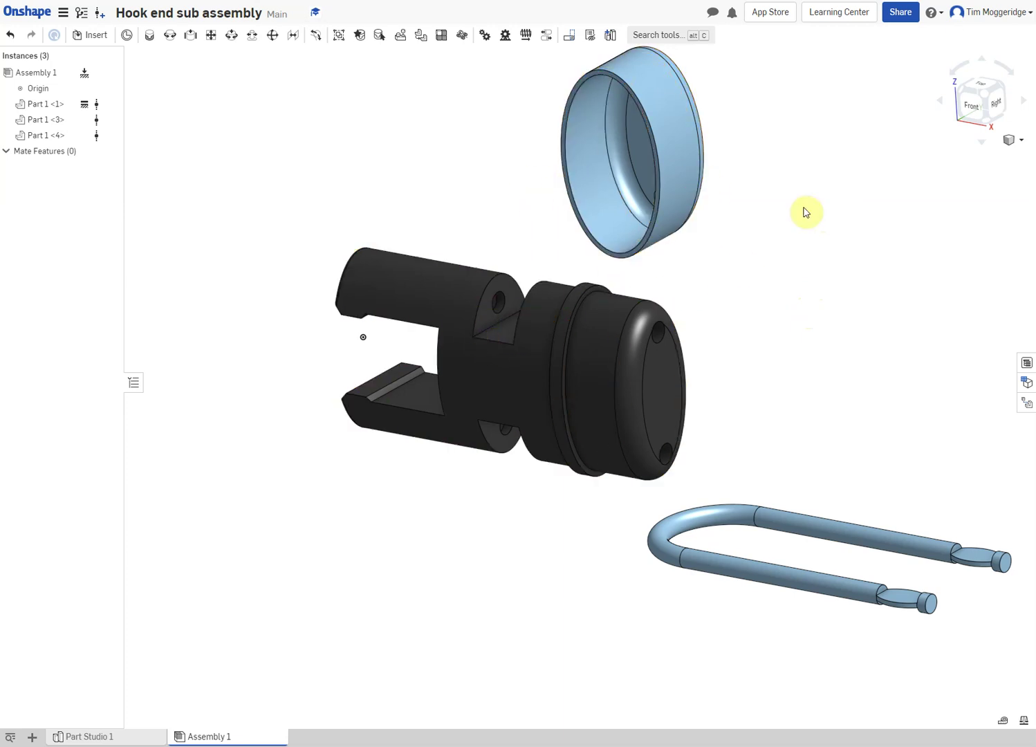
Rotate the hook end 90 degrees so its open side faces the rear plastic, and move it out beyond that part's rounded end.
click(589, 164)
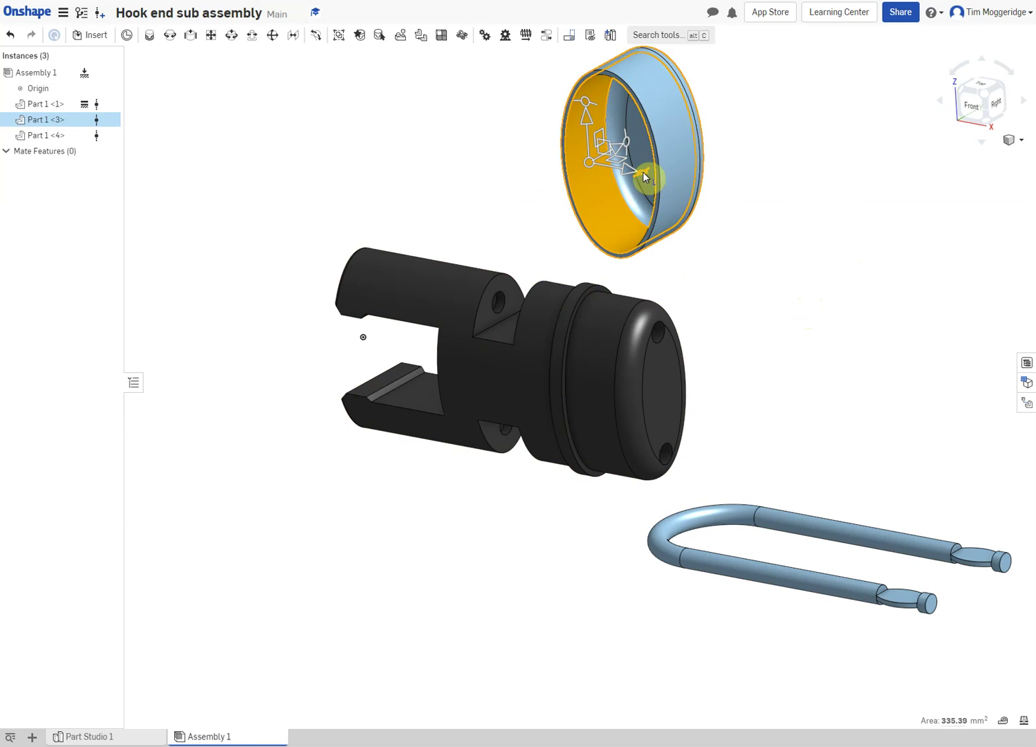
drag(638, 175, 507, 226)
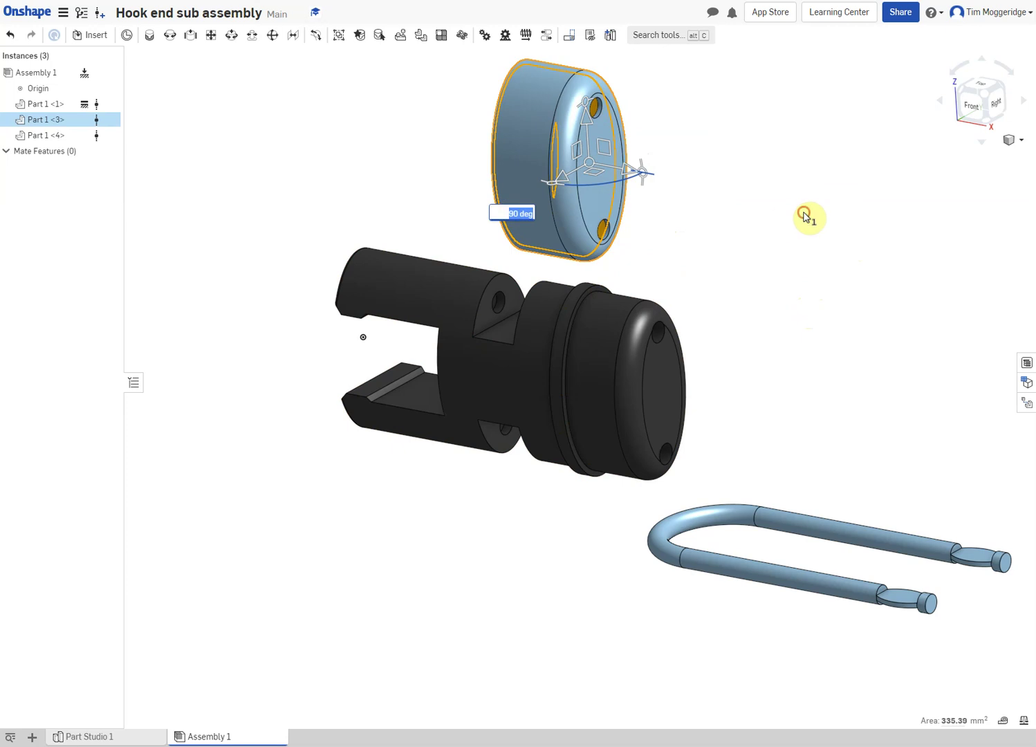
click(830, 190)
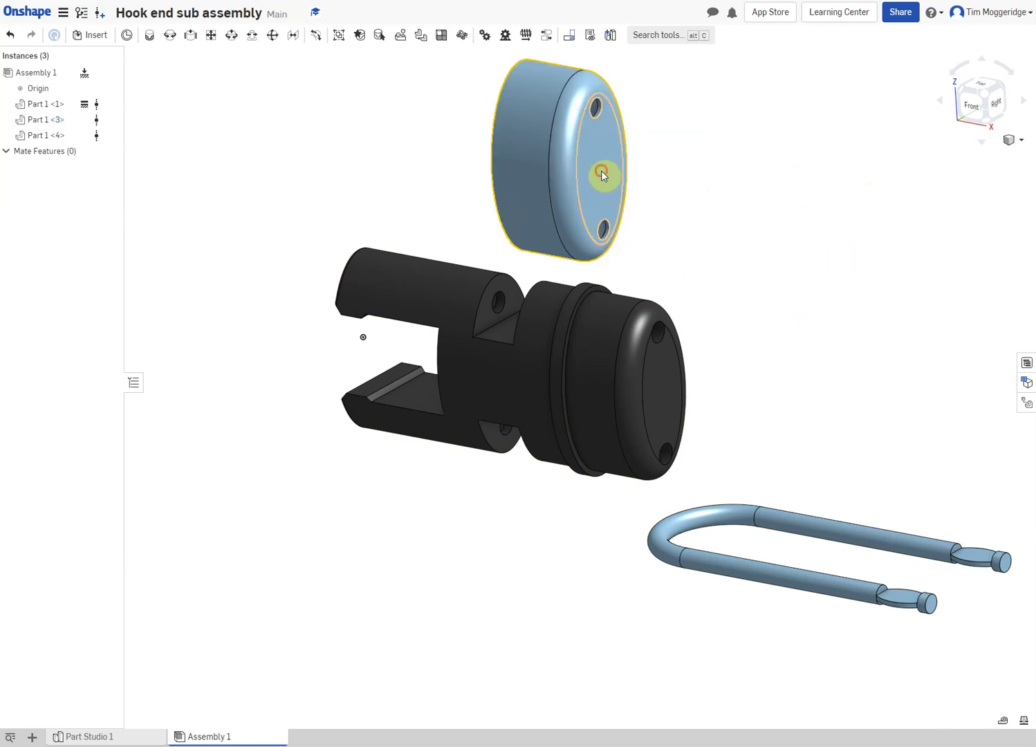
drag(602, 173, 877, 272)
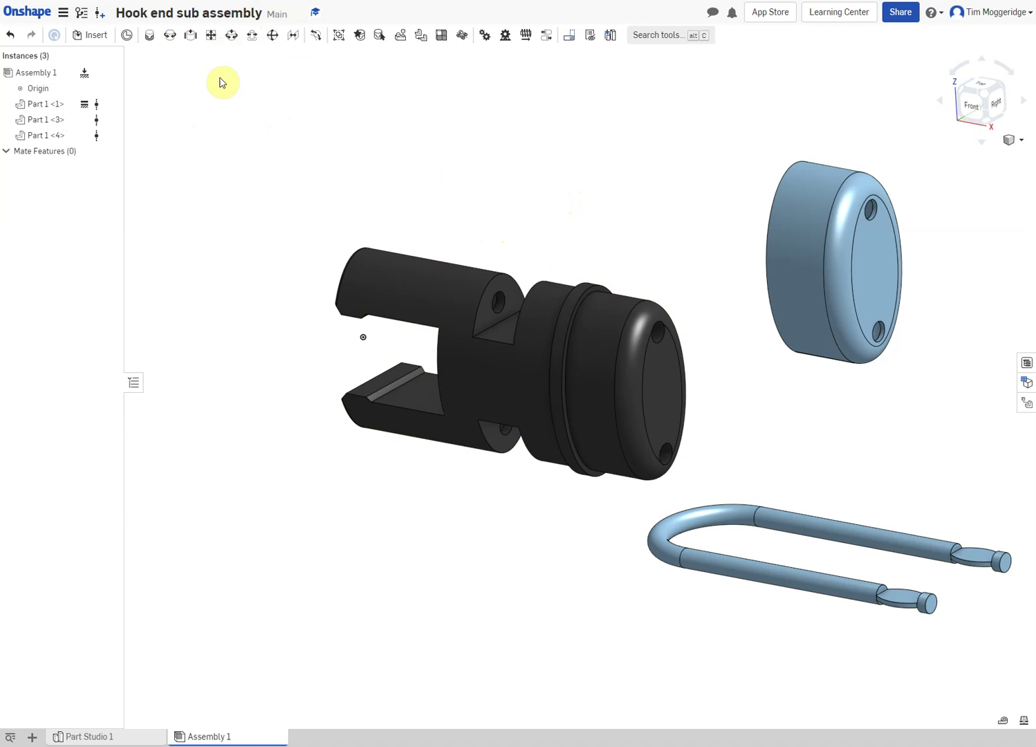
Add a Fastened mate between the centre of the rear plastic's oval end face and the centre of the hook end's inner face.
click(151, 38)
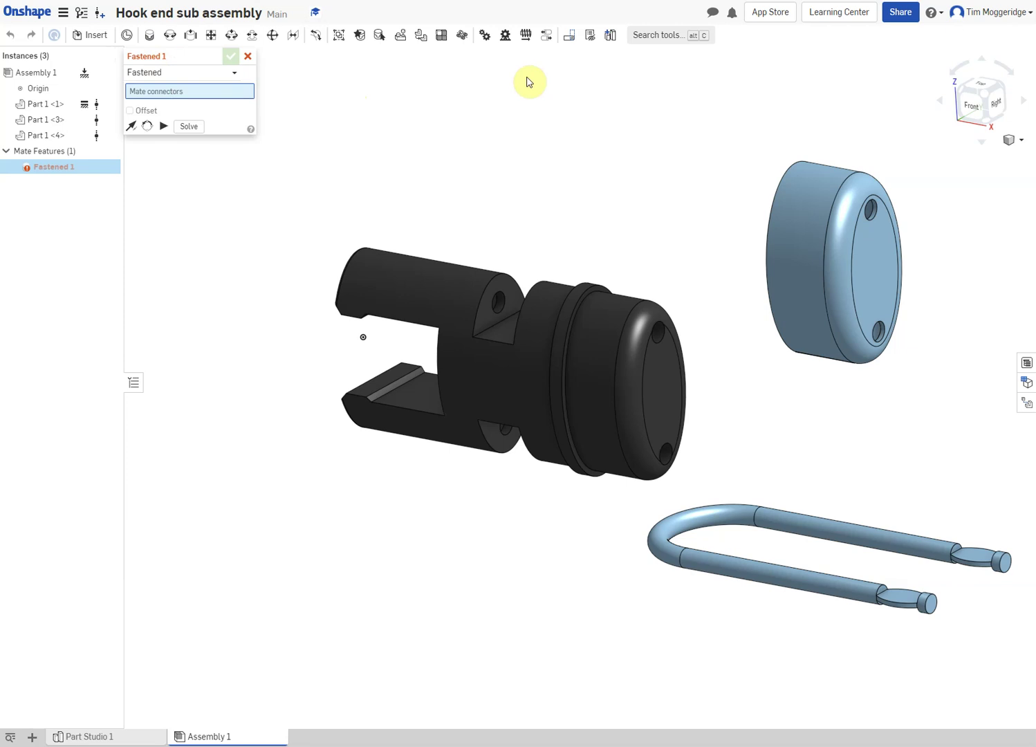
click(664, 391)
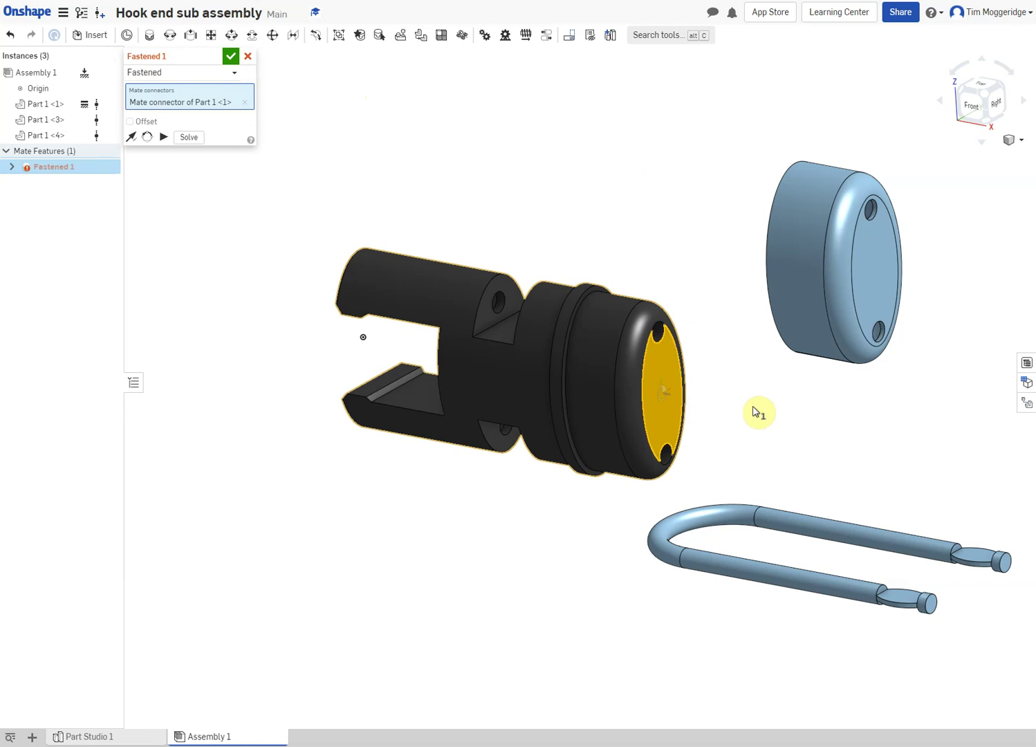
right_drag(760, 407, 781, 372)
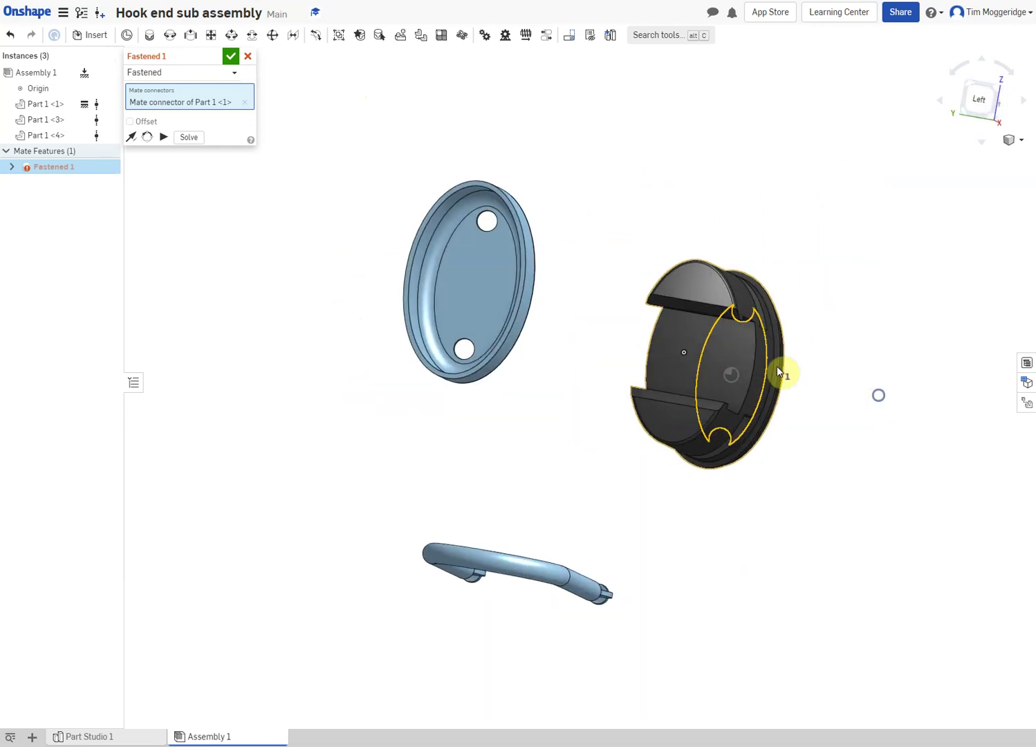
click(476, 285)
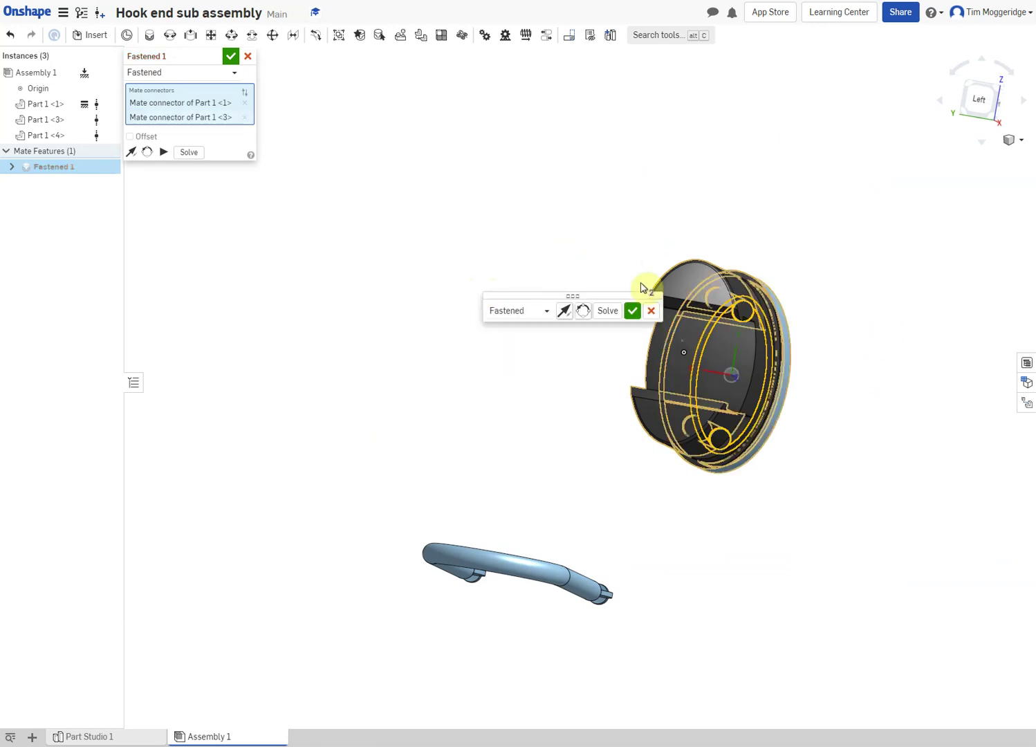
click(632, 311)
right_drag(804, 131, 677, 158)
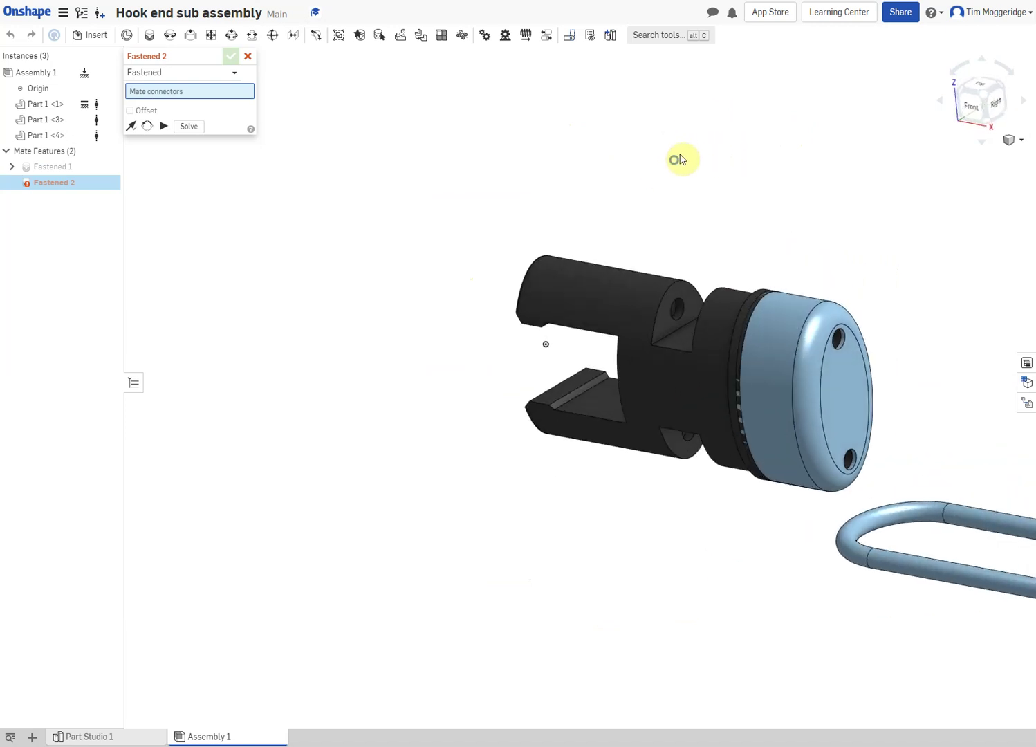
click(1020, 141)
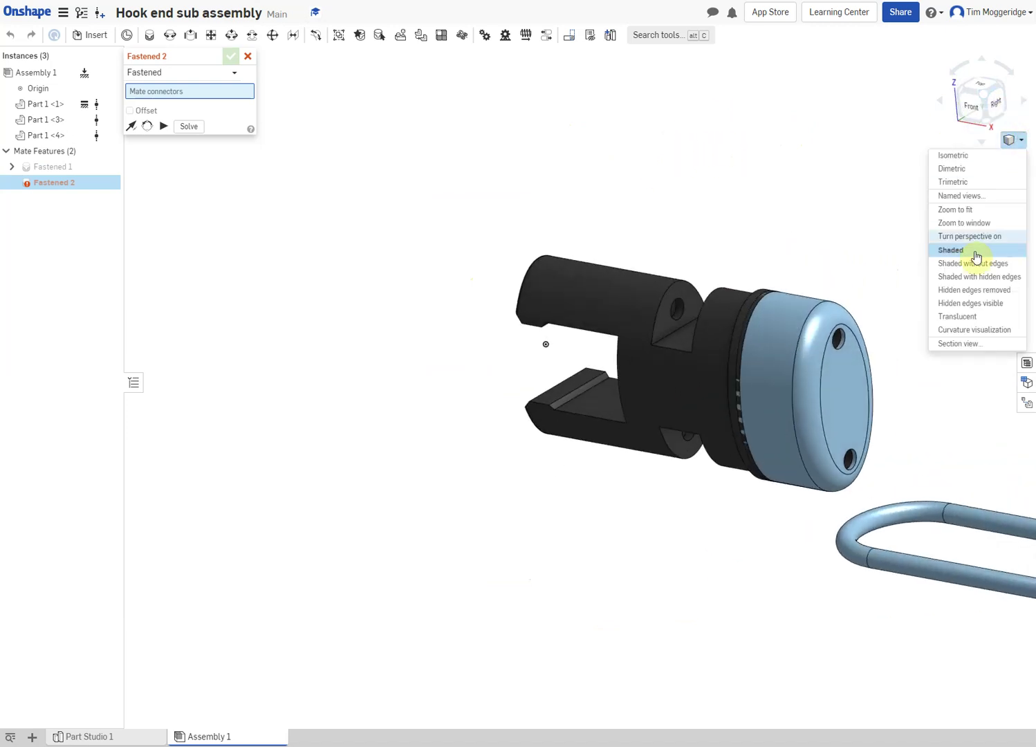
click(952, 156)
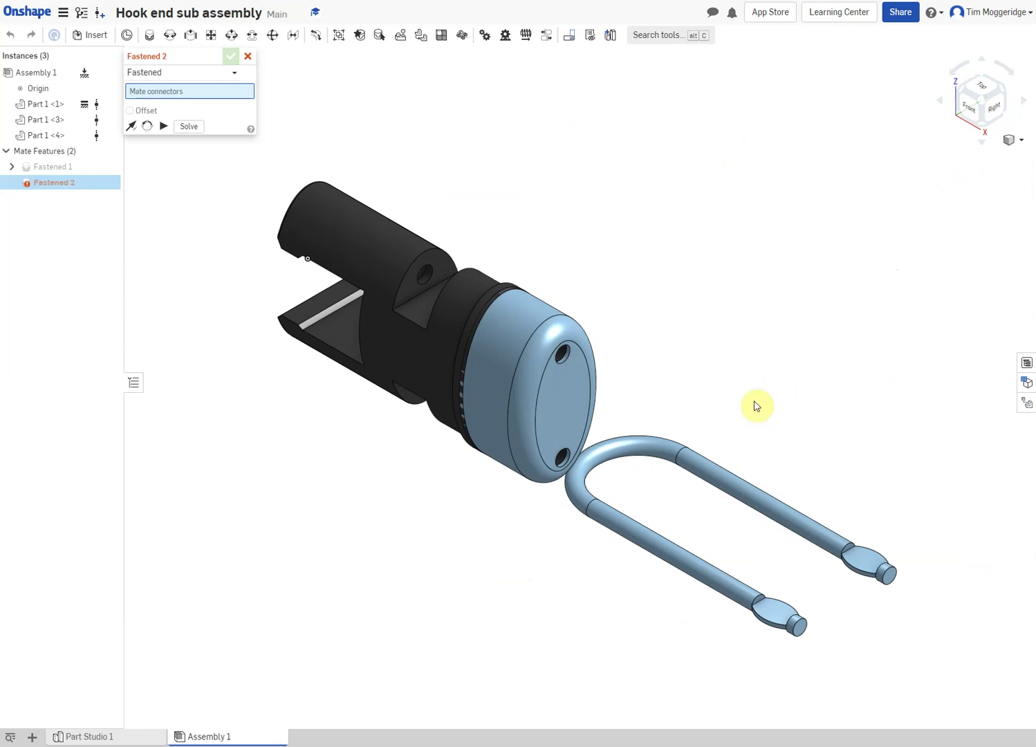
click(727, 486)
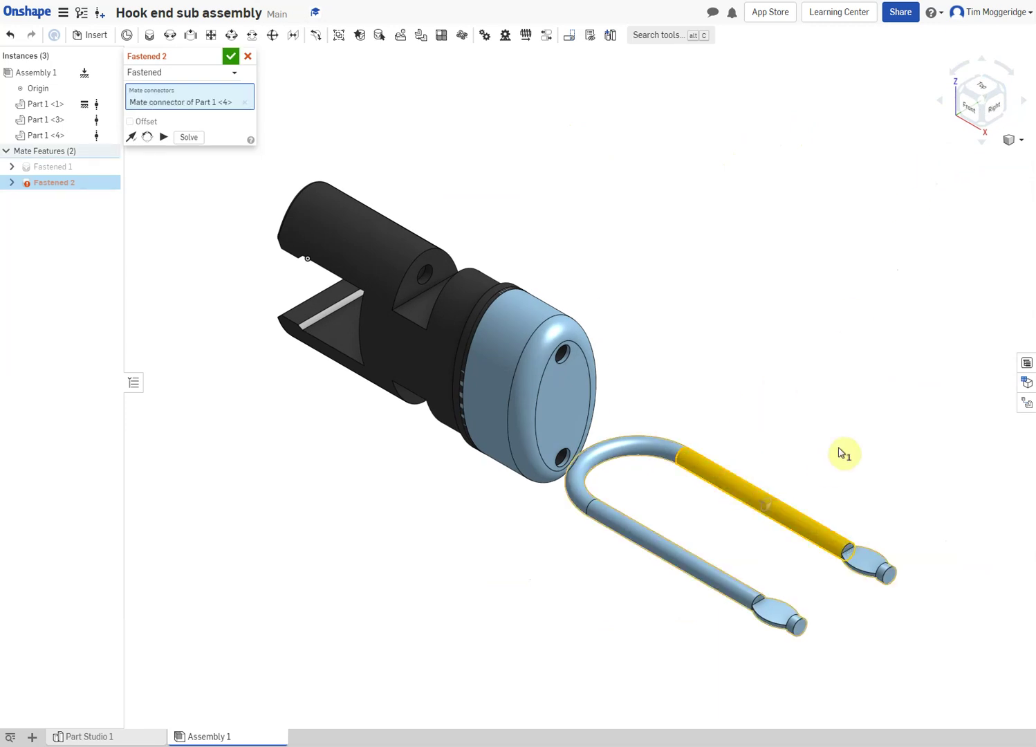
click(248, 56)
Rotate the hook 90 degrees about its straight leg's axis so its two legs lie one above the other.
click(719, 479)
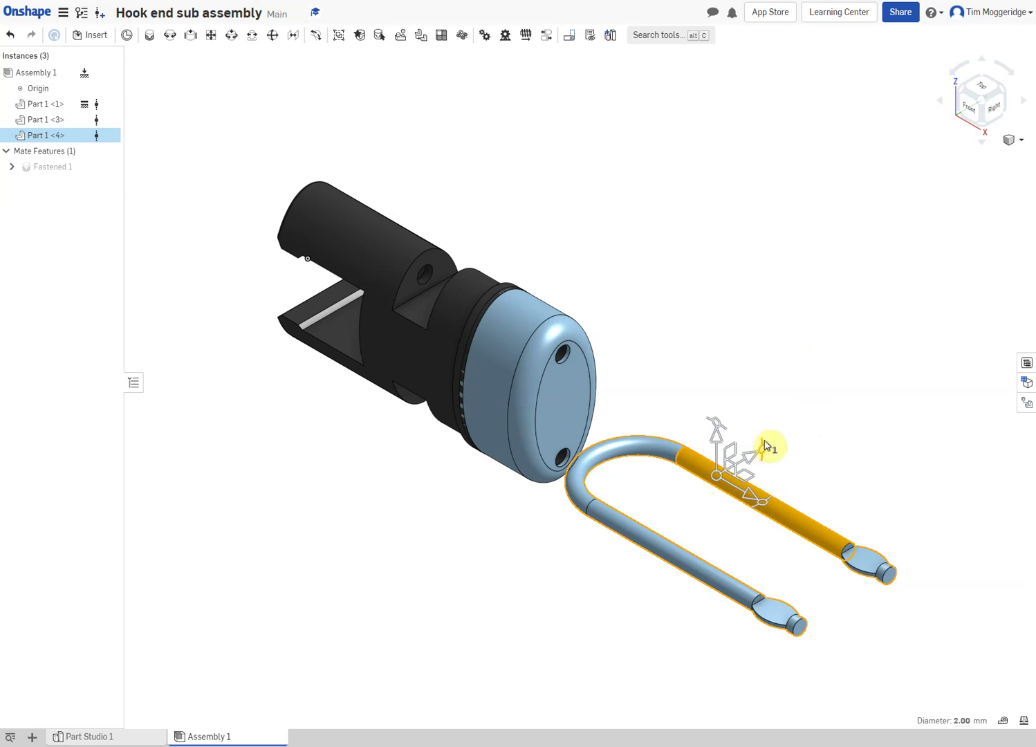
click(715, 420)
drag(709, 395, 708, 394)
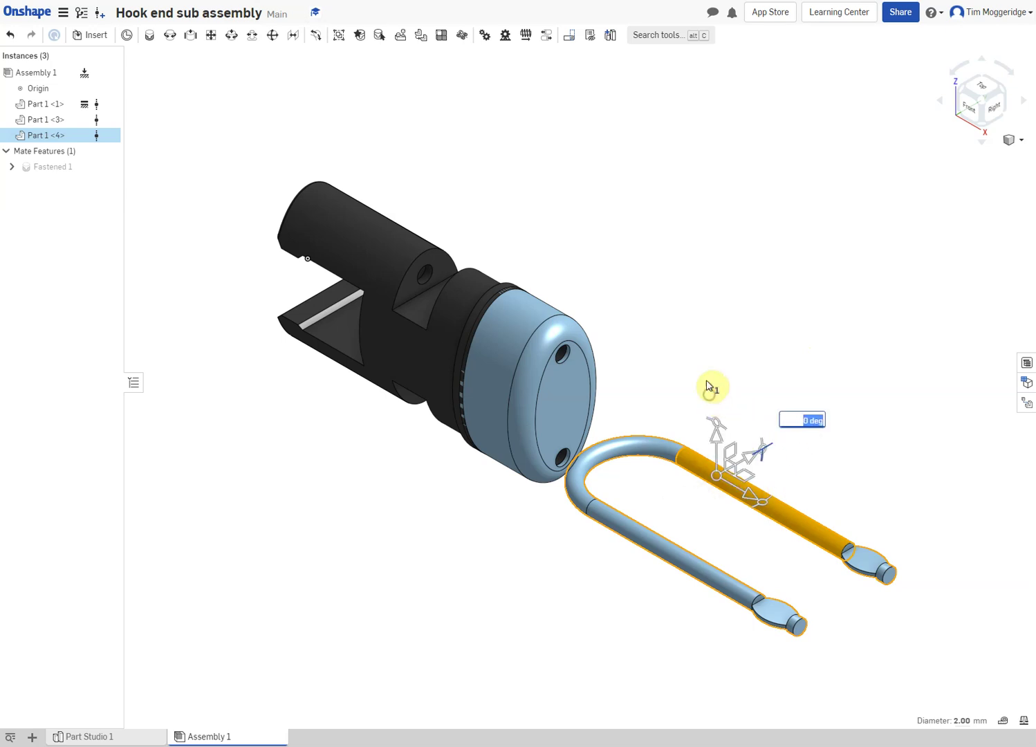
drag(764, 447, 703, 389)
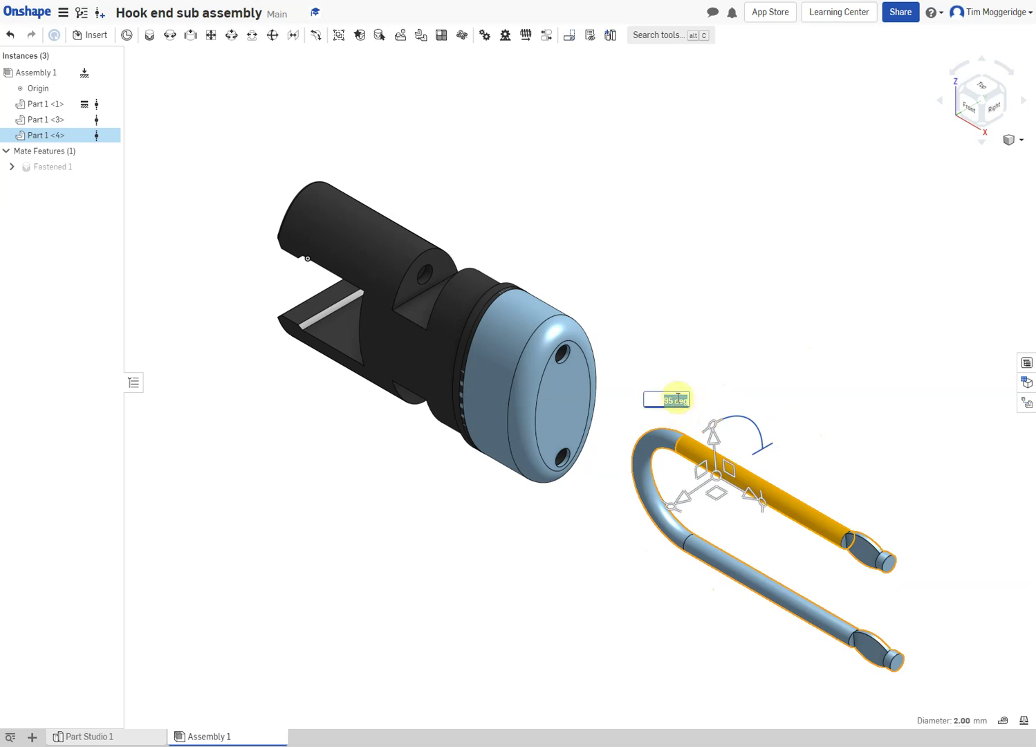
click(673, 402)
key(Return)
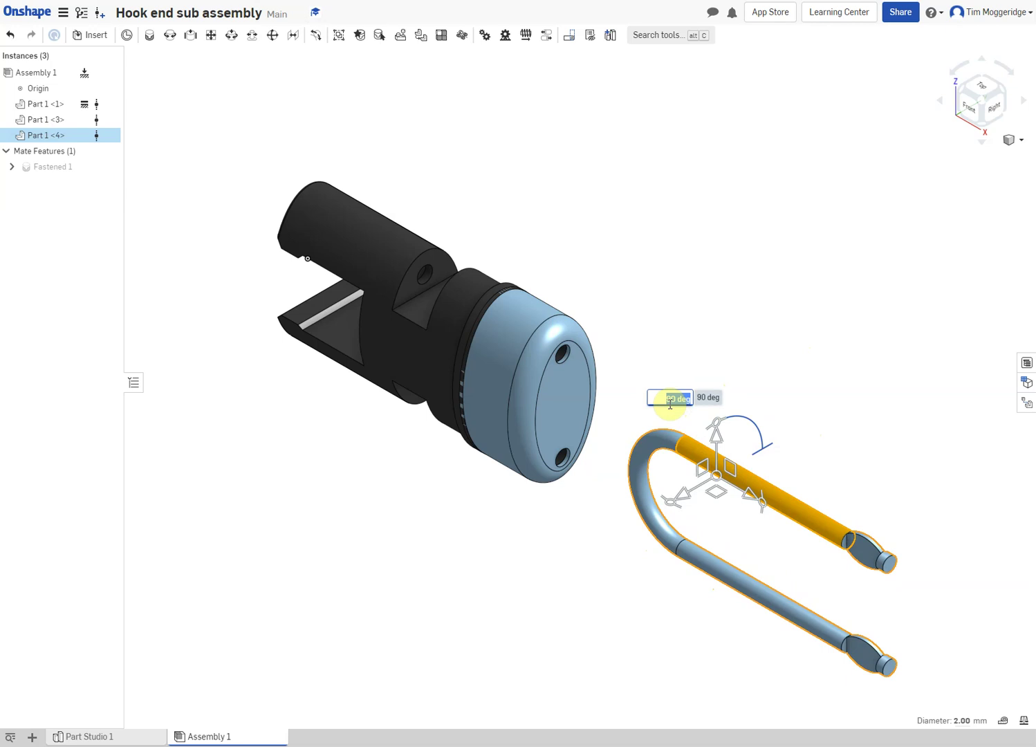
click(729, 284)
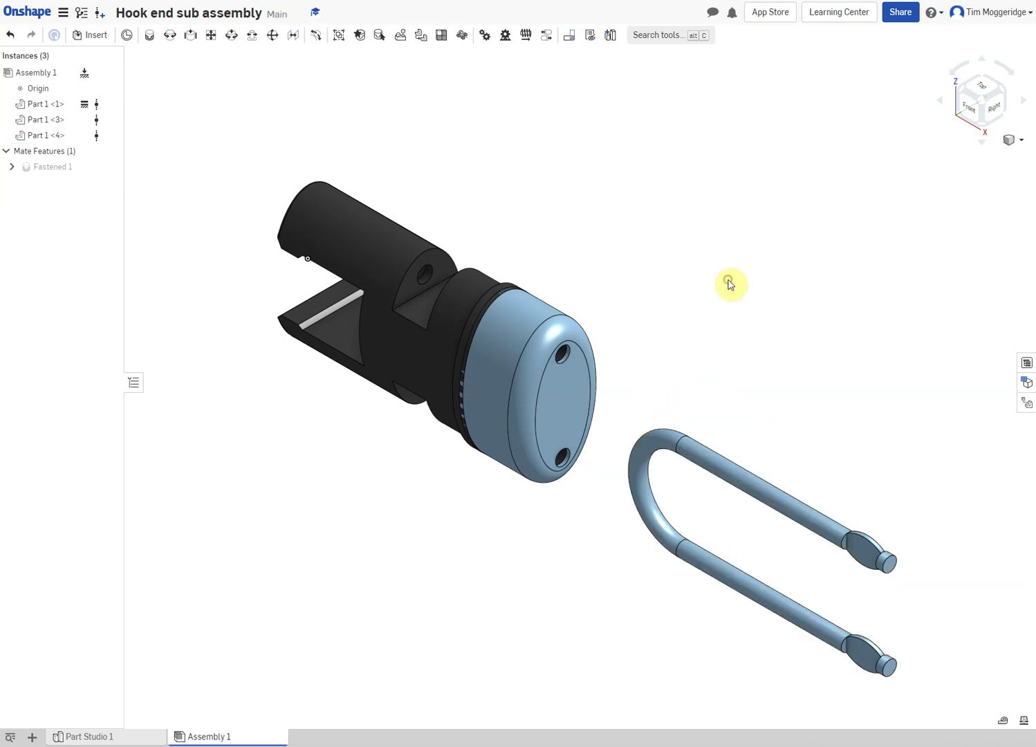
Rotate the hook 180 degrees so the tips of its legs point towards the hook end's two holes.
click(747, 479)
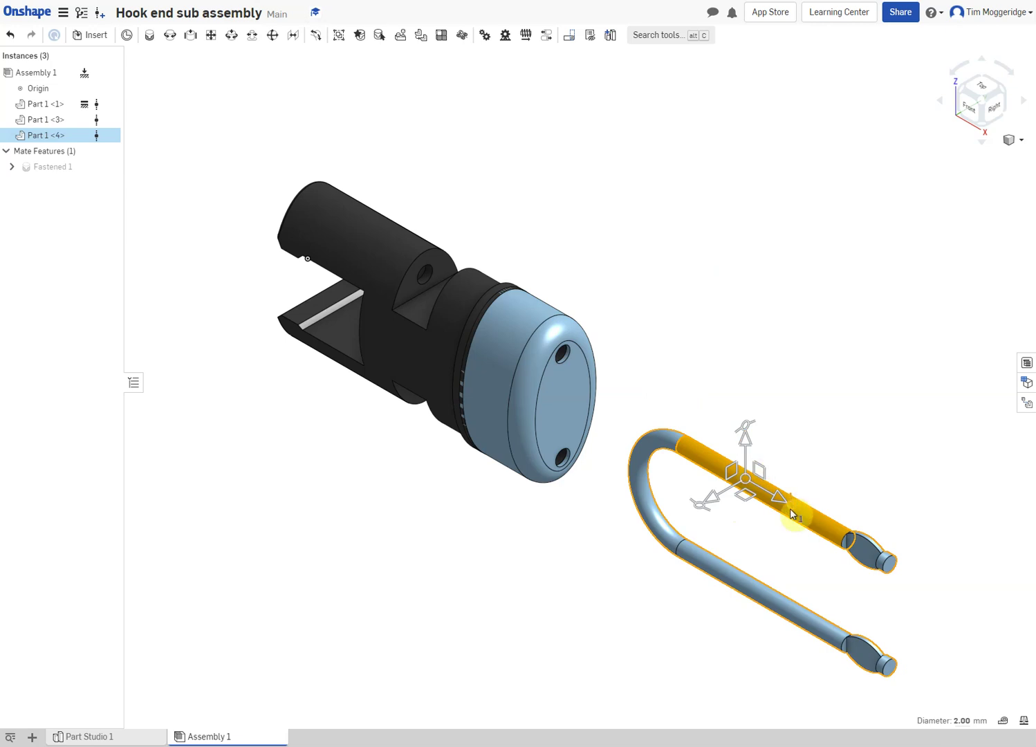
drag(789, 503, 618, 393)
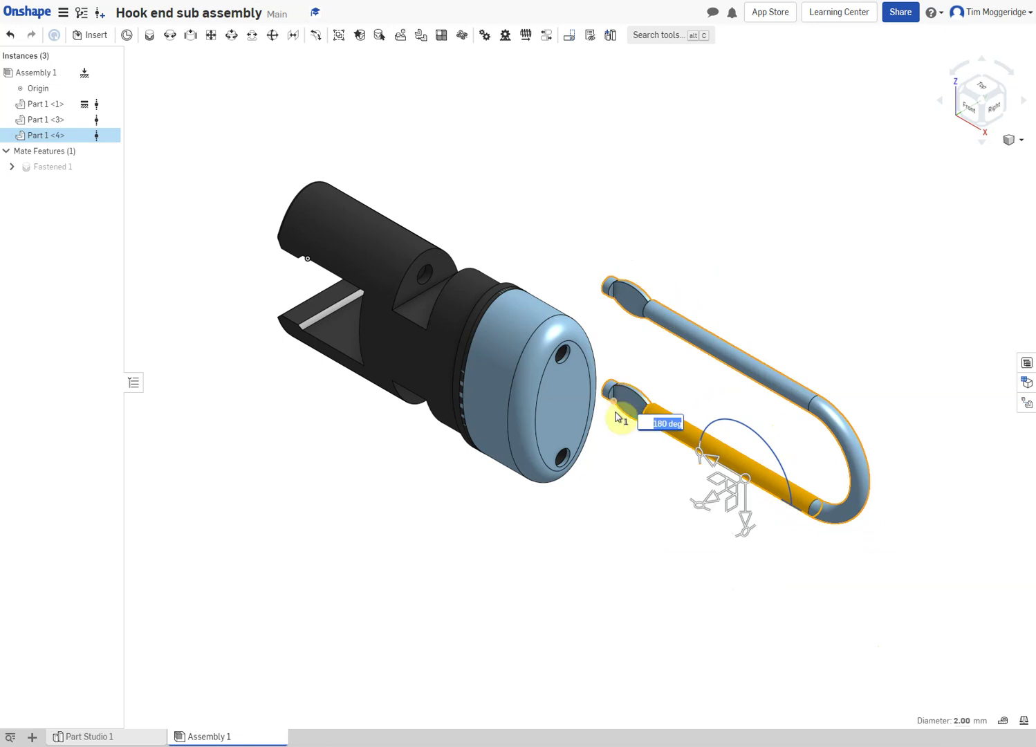
click(644, 569)
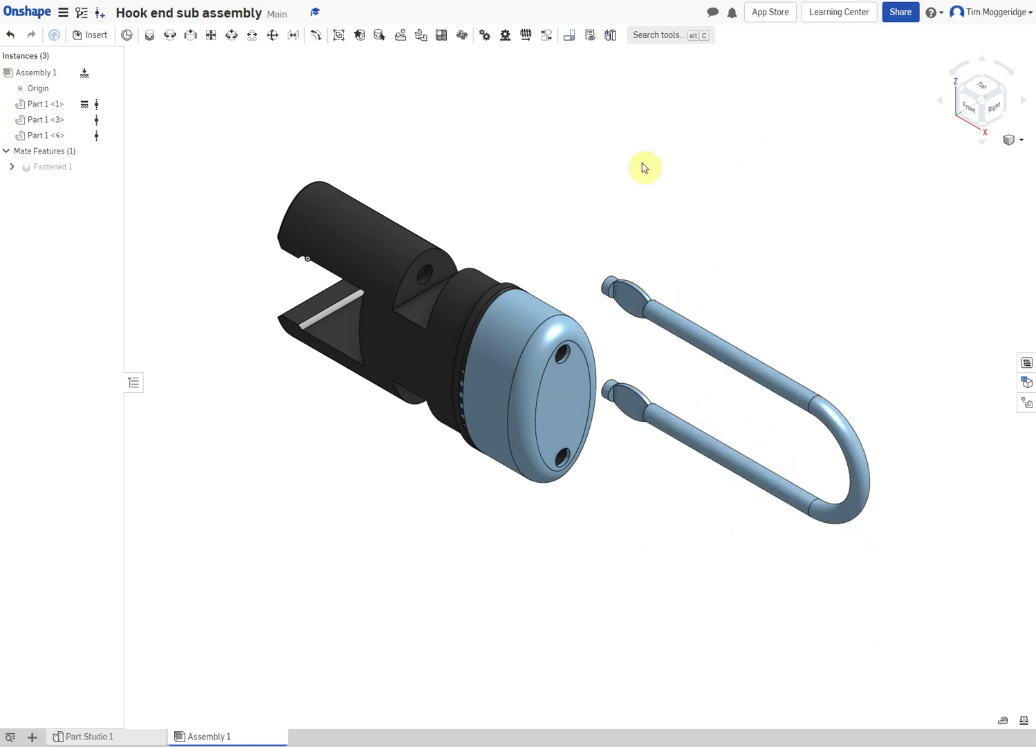
Add a Fastened mate between the centre of the rear plastic's upper recessed hole and the arc centre on the inner face of the hook's upper tip.
right_drag(648, 156, 631, 159)
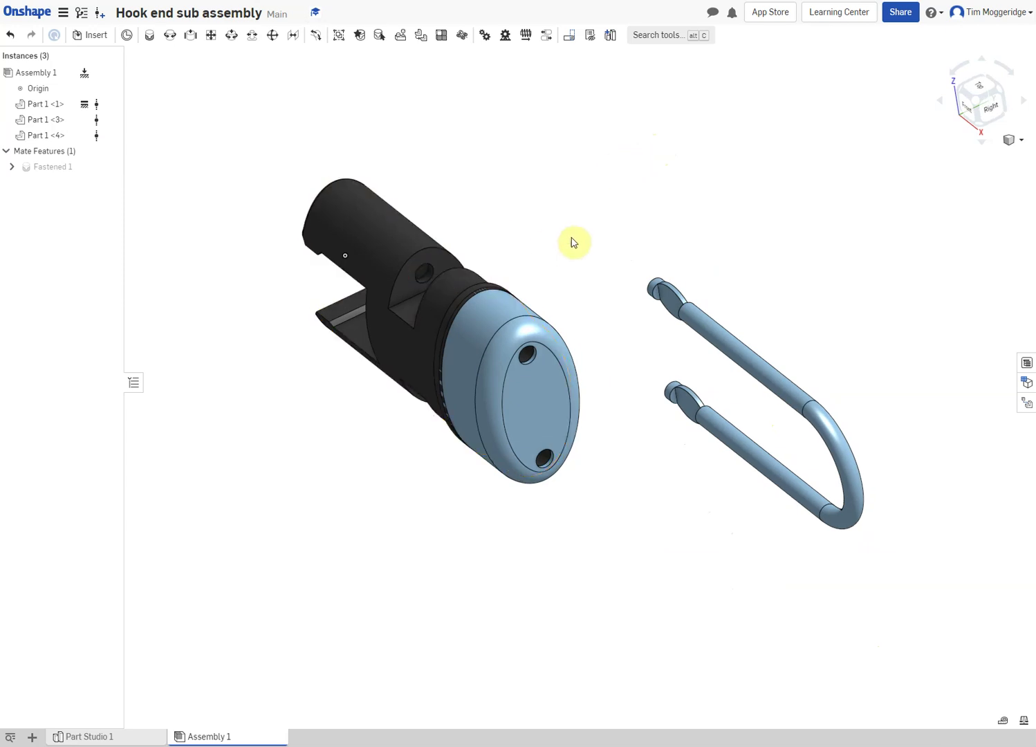
right_drag(572, 240, 617, 265)
right_drag(535, 218, 669, 204)
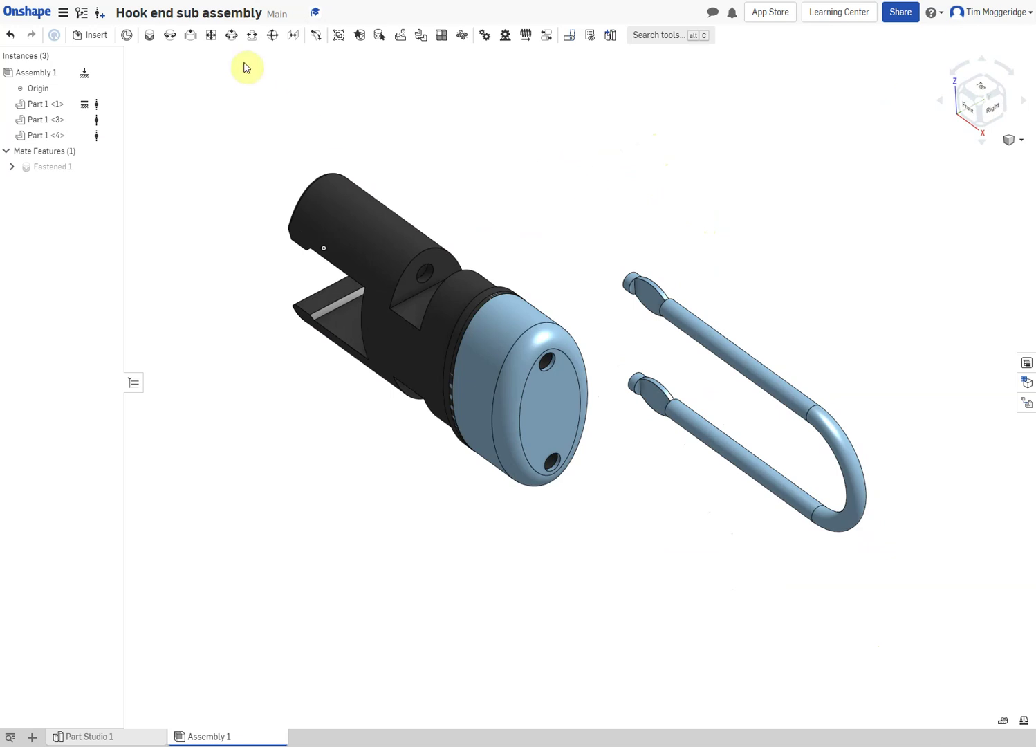
click(150, 34)
scroll(442, 284, up, 5)
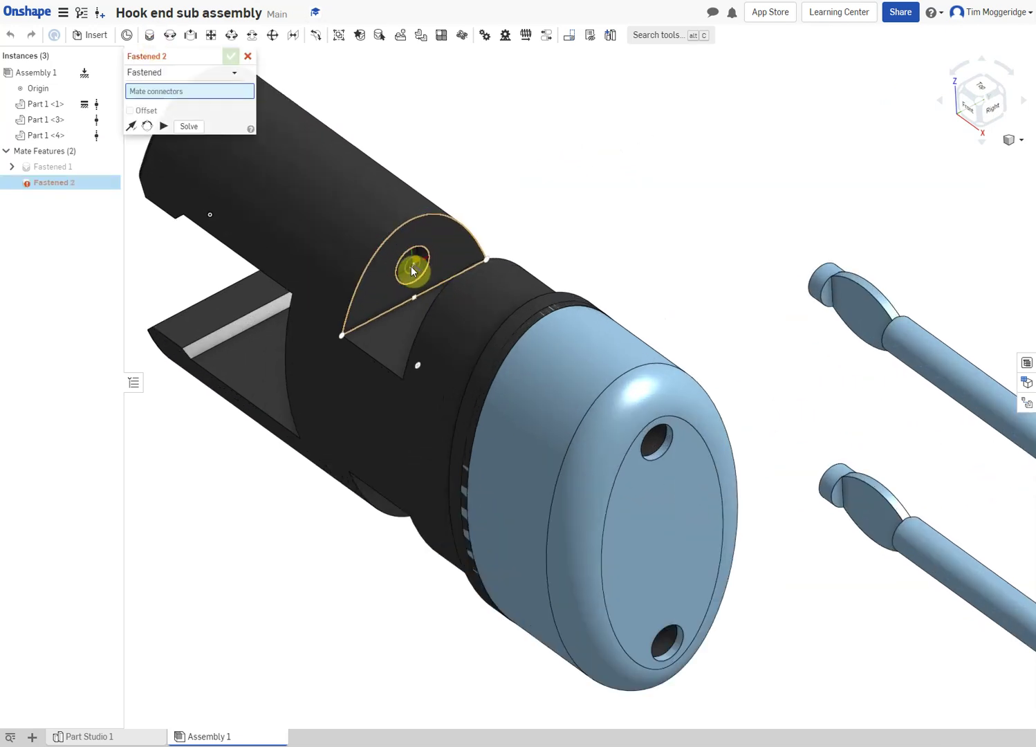
click(413, 270)
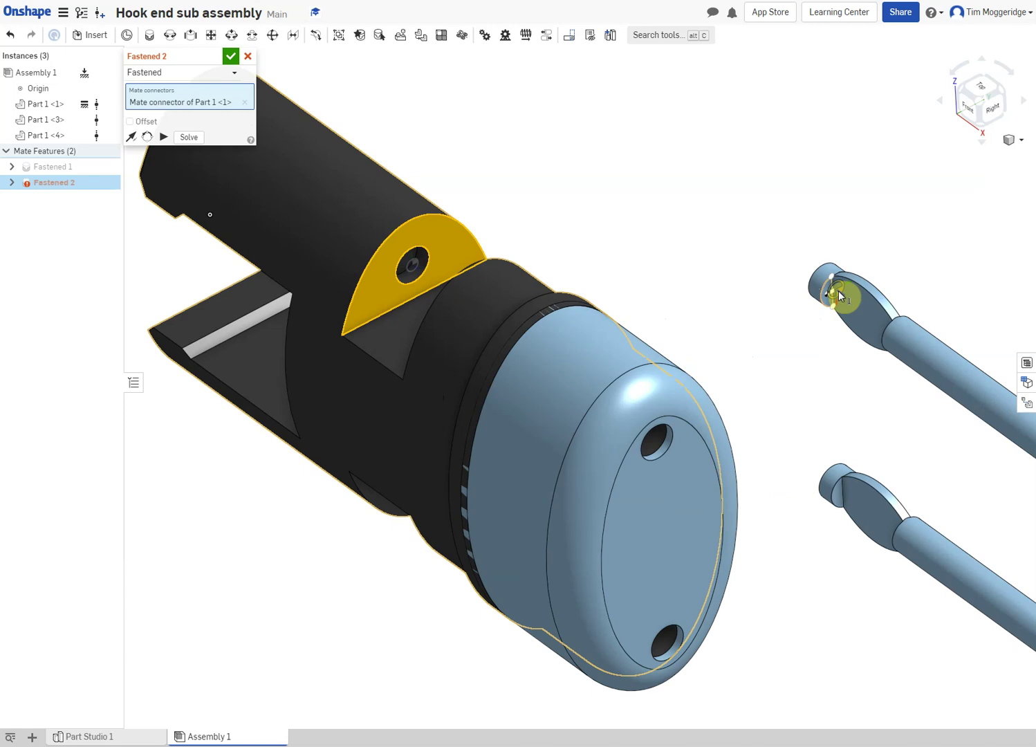
scroll(838, 295, up, 10)
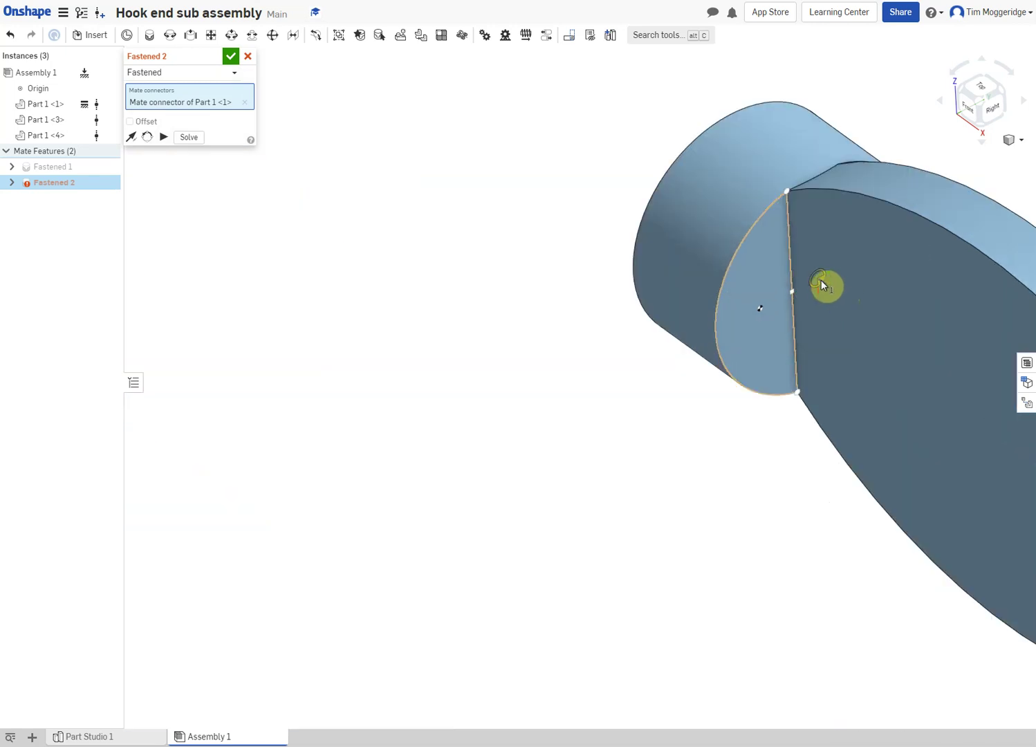
click(820, 280)
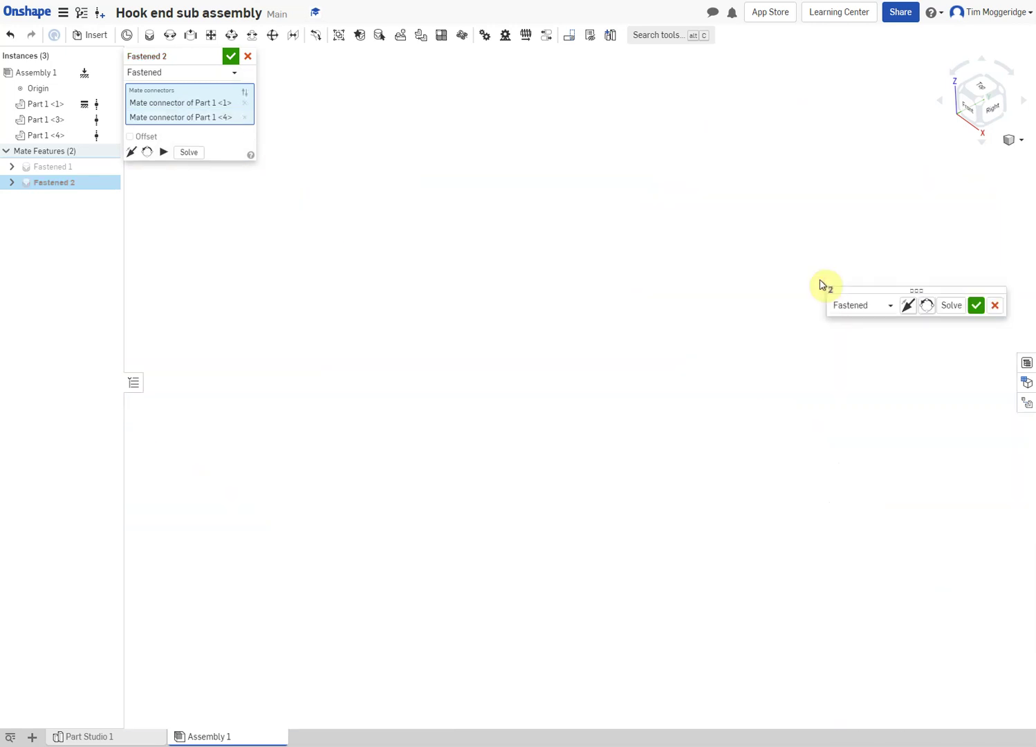
scroll(627, 331, down, 10)
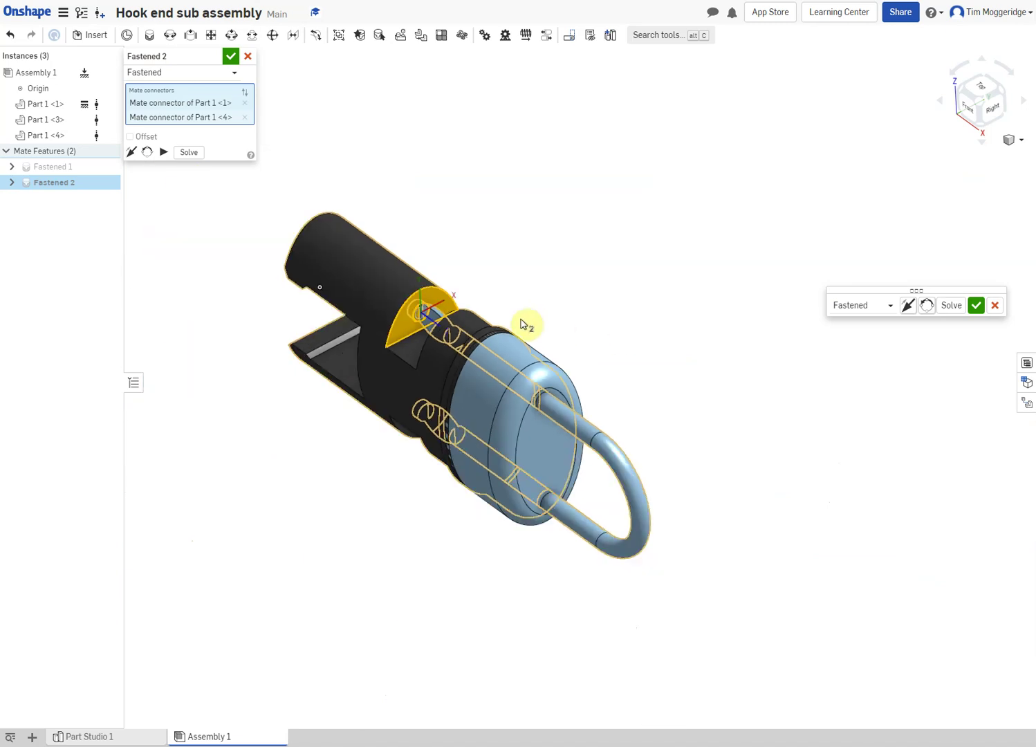
scroll(447, 322, up, 5)
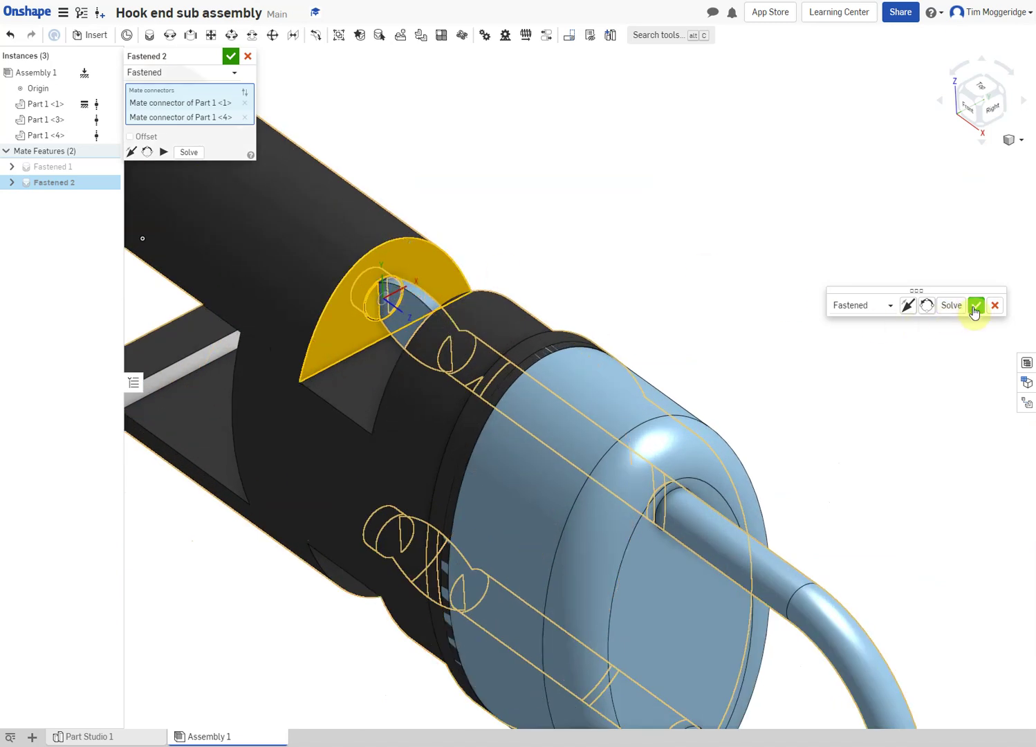
click(975, 312)
Inspect the fit of the hook's flattened ends in the rear plastic's recesses, restore the isometric view and cancel the unused mate.
right_drag(715, 268, 652, 257)
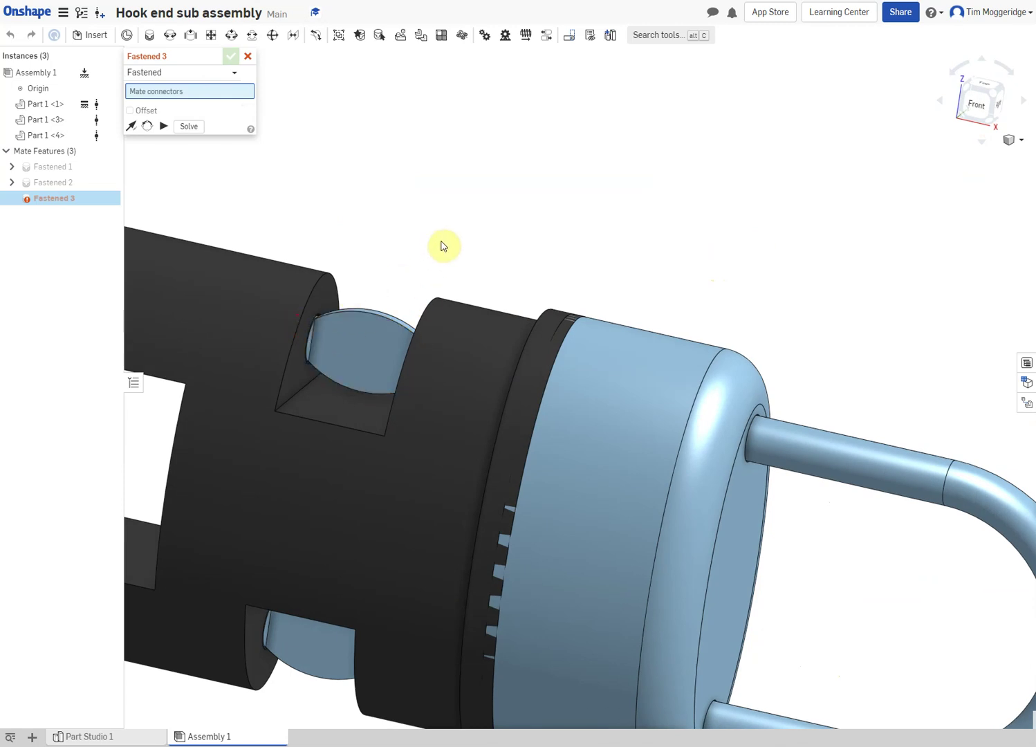
right_drag(444, 246, 463, 257)
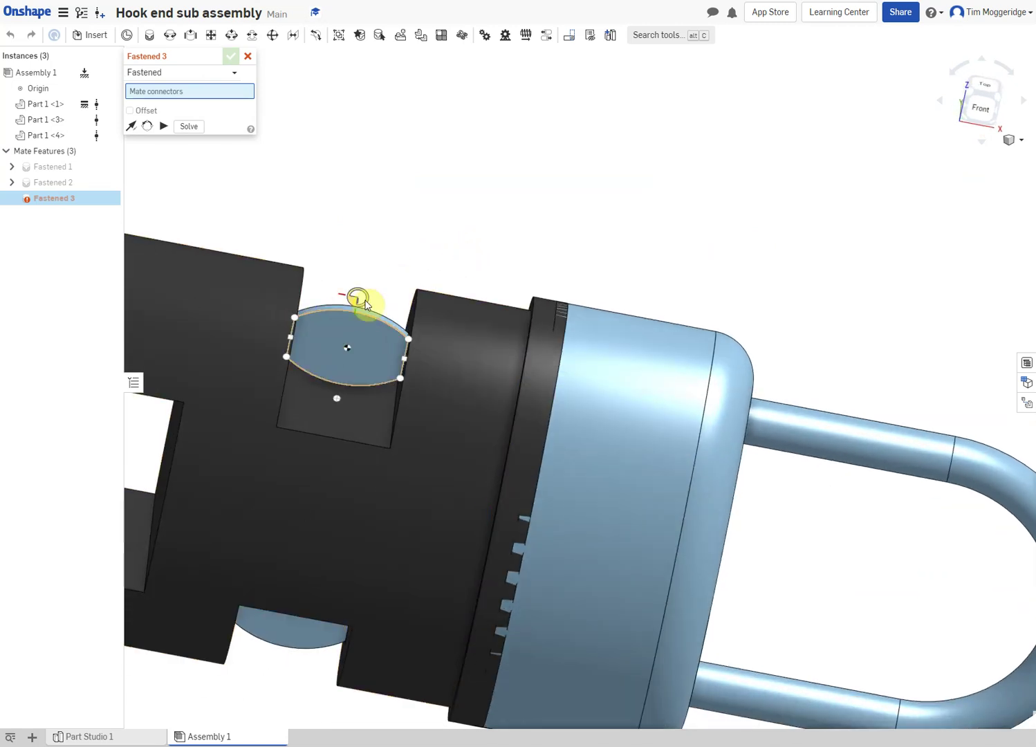
right_drag(754, 249, 741, 219)
right_drag(718, 194, 685, 212)
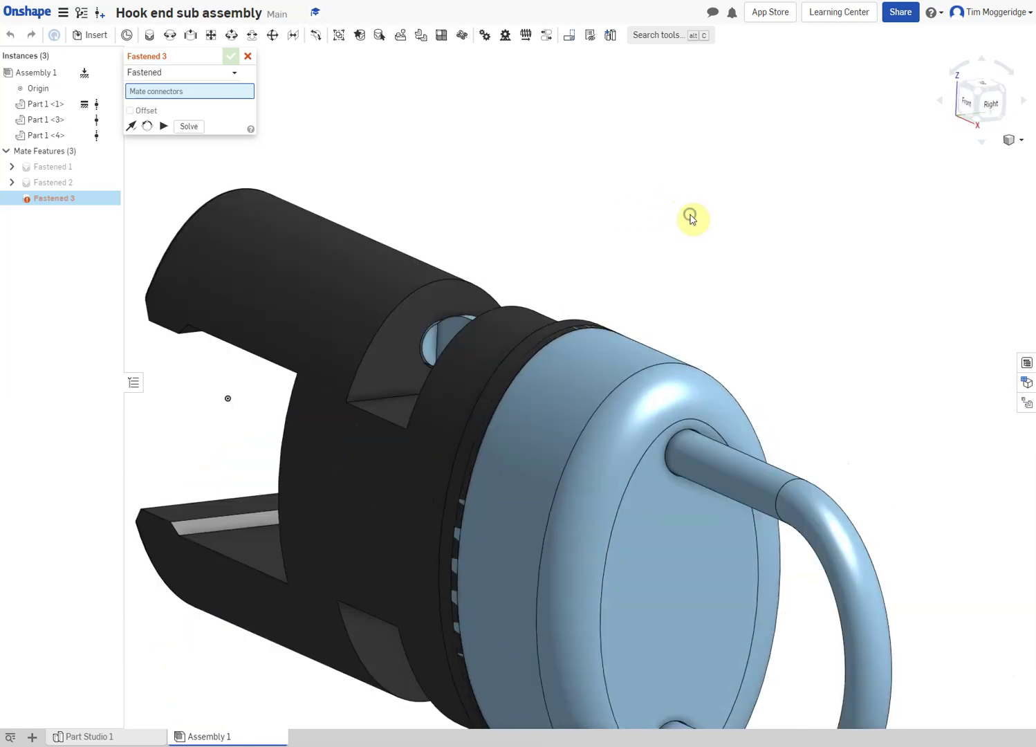
right_click(690, 217)
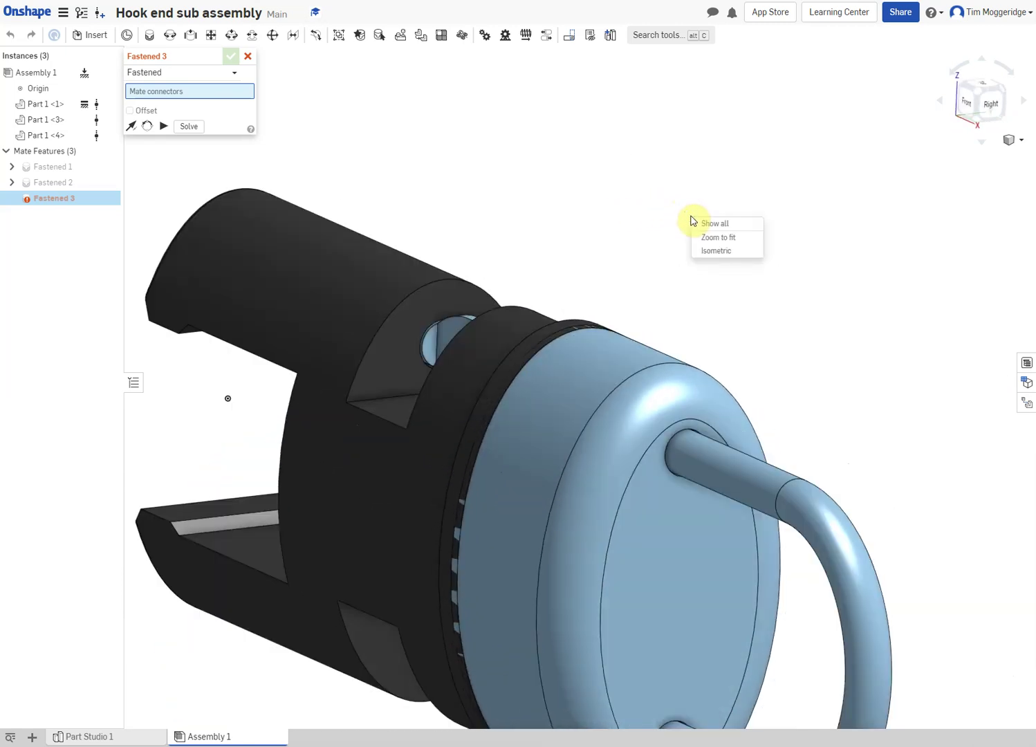
click(713, 250)
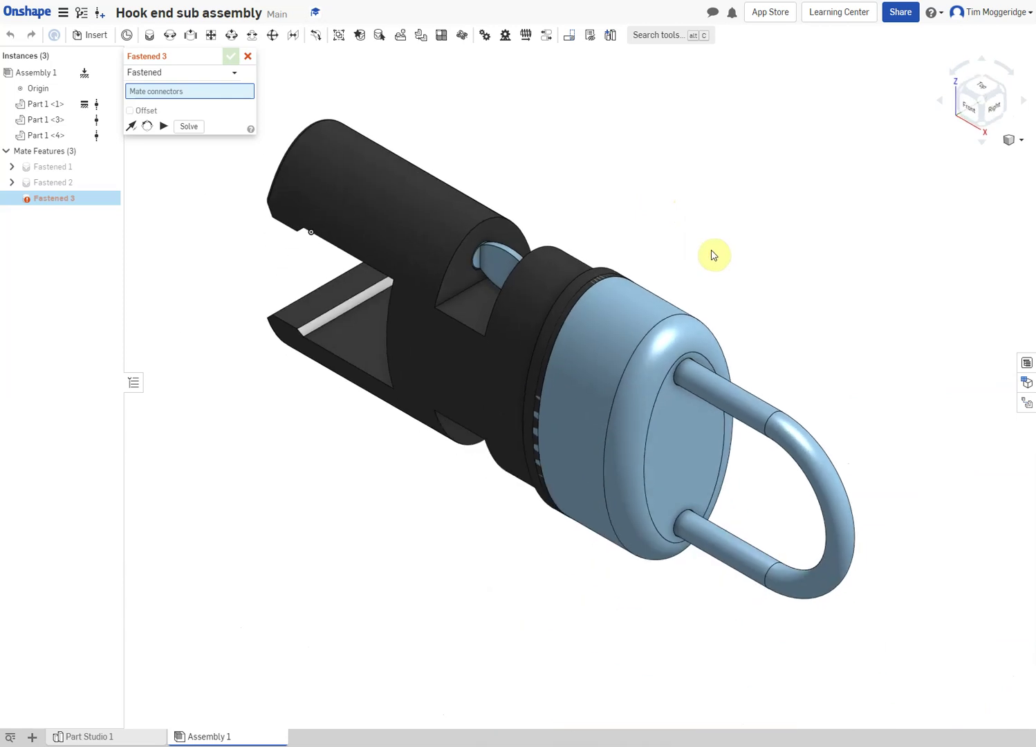
click(248, 56)
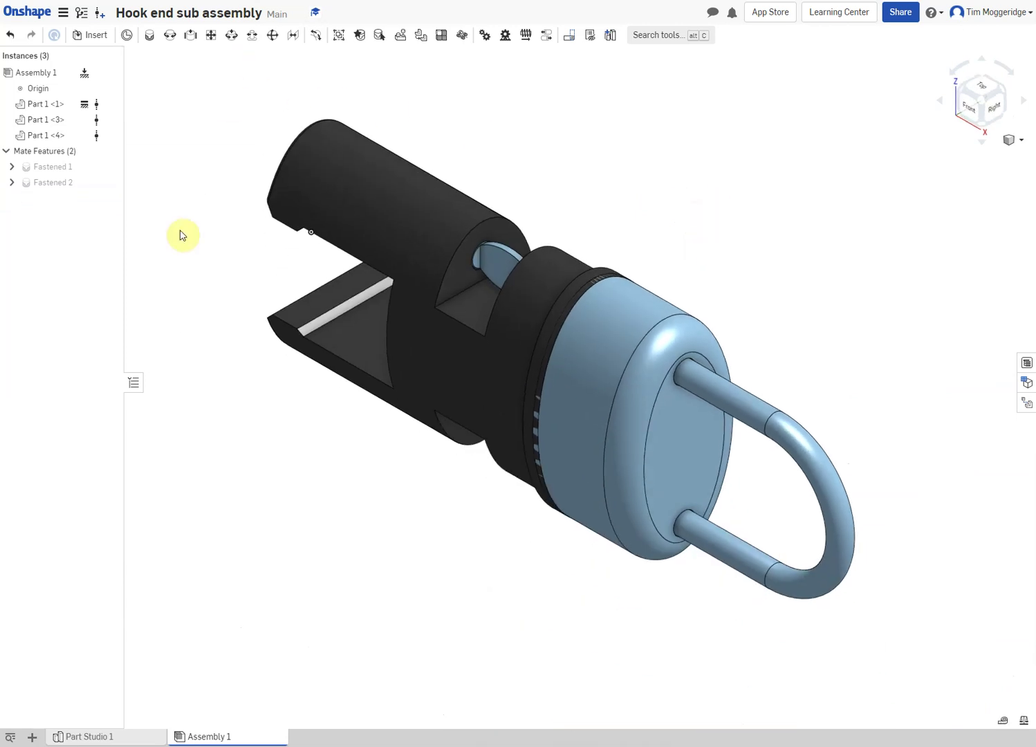